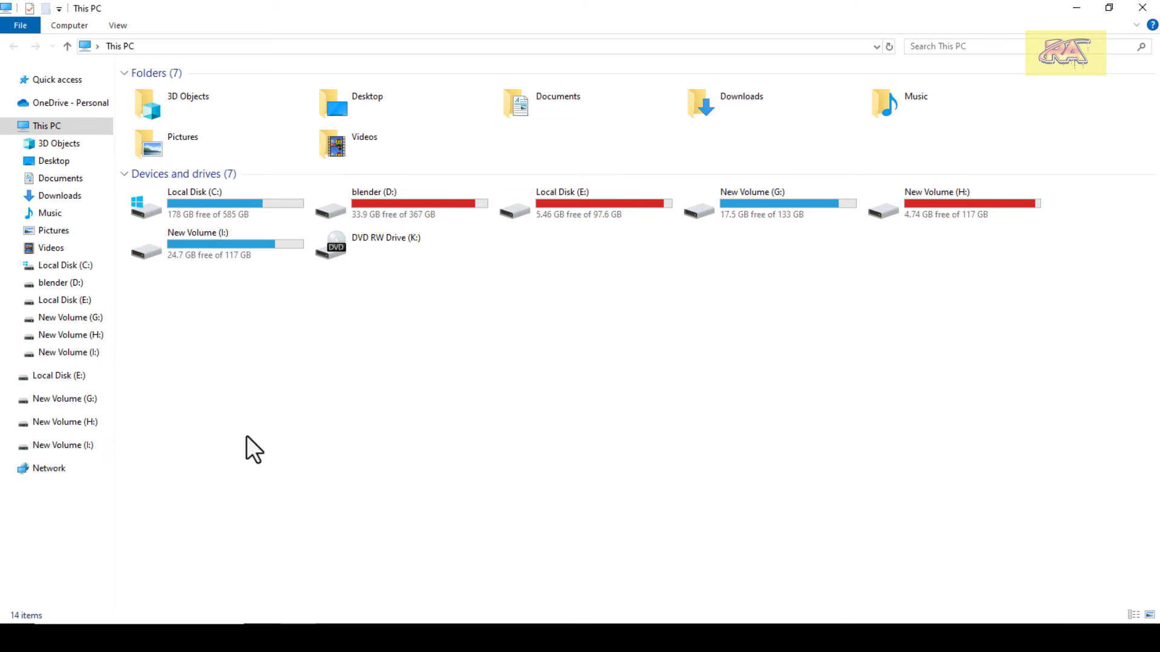
Extract the Updated 150 Animations Library .rar in D:\New Product with default options.
{"action": "double_click", "coordinate": [388, 215]}
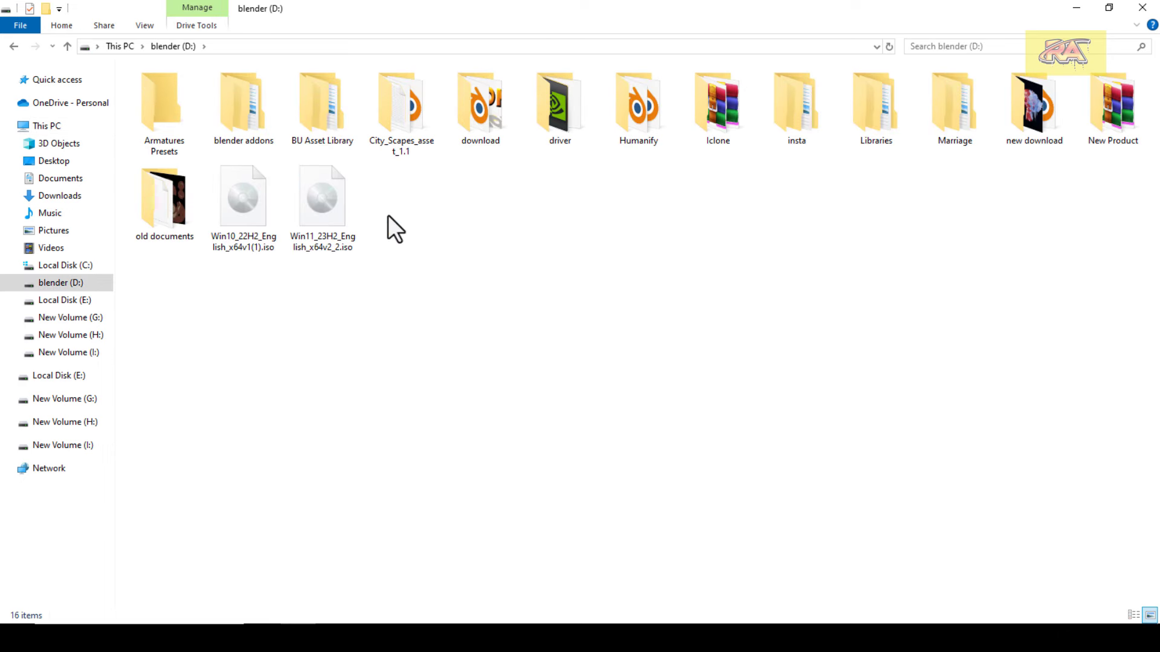
{"action": "double_click", "coordinate": [1140, 116]}
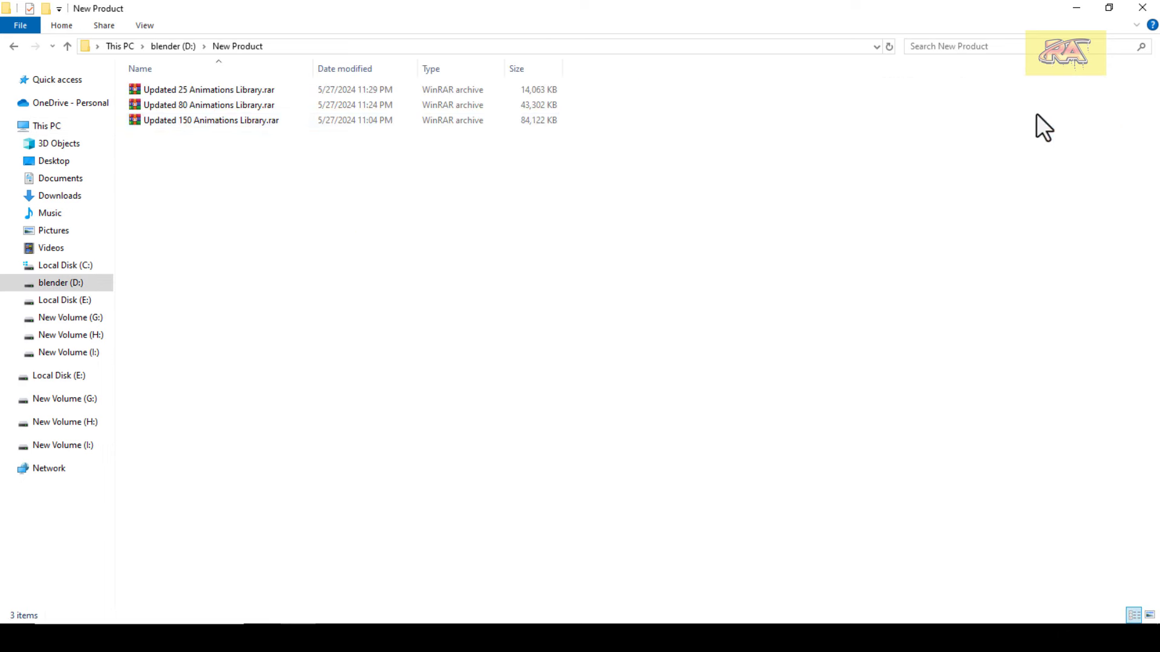
{"action": "left_click", "coordinate": [217, 119]}
{"action": "right_click", "coordinate": [216, 121]}
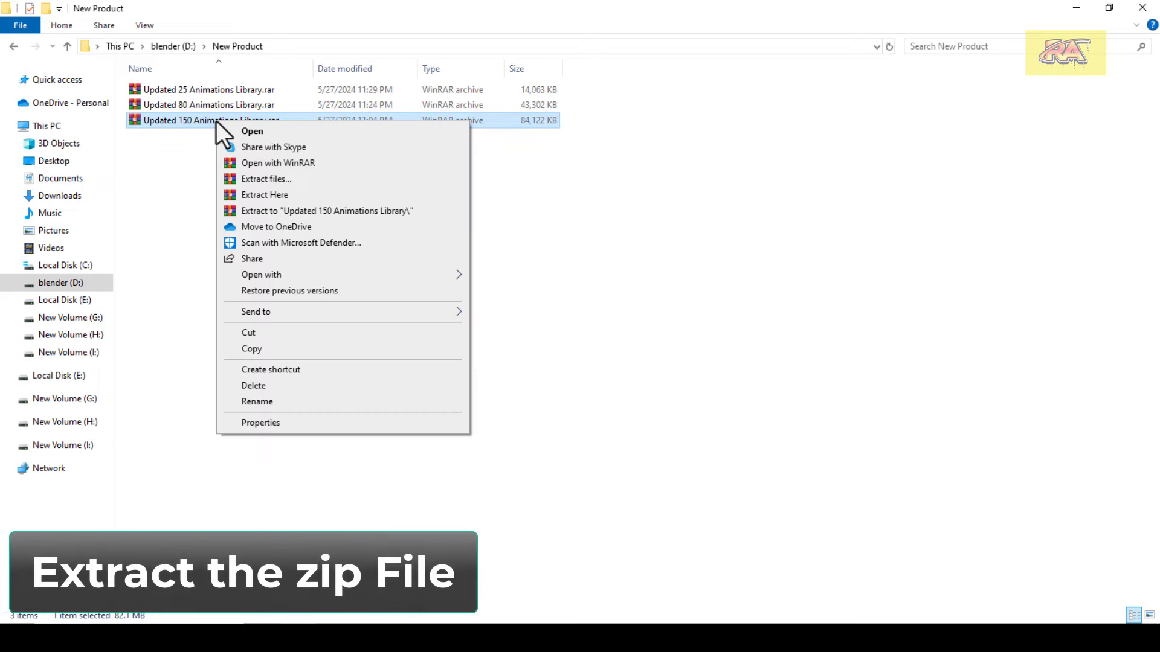
{"action": "left_click", "coordinate": [274, 184]}
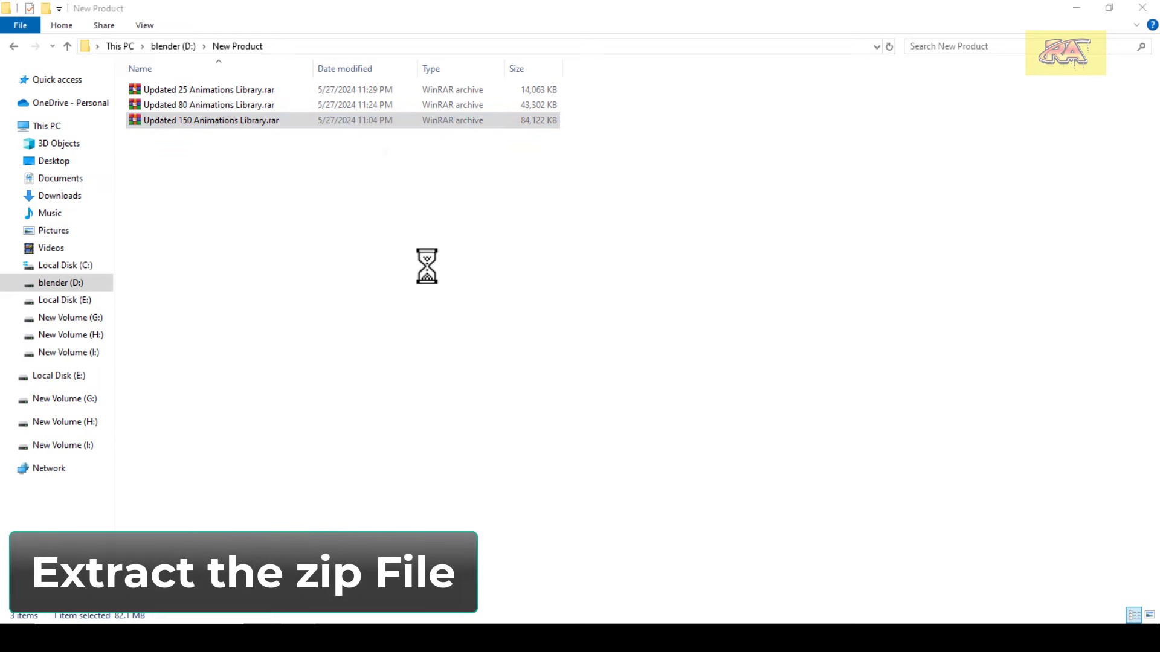
{"action": "left_click", "coordinate": [633, 485]}
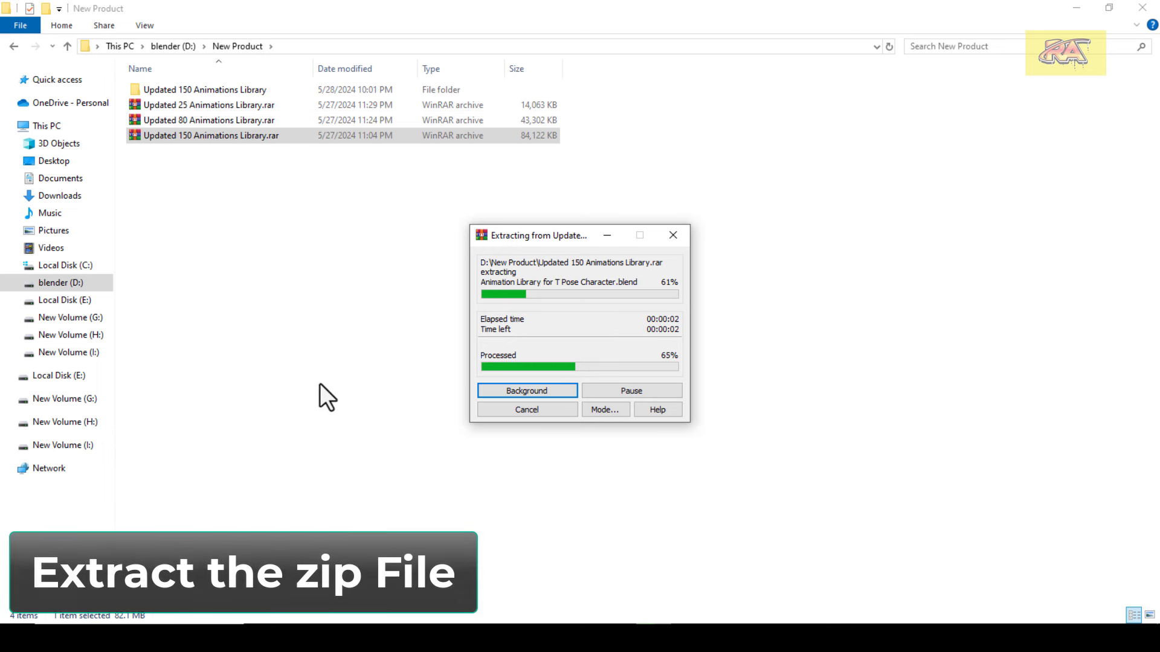
Open the extracted library folder and its nested folder, selecting the files inside.
{"action": "double_click", "coordinate": [211, 91]}
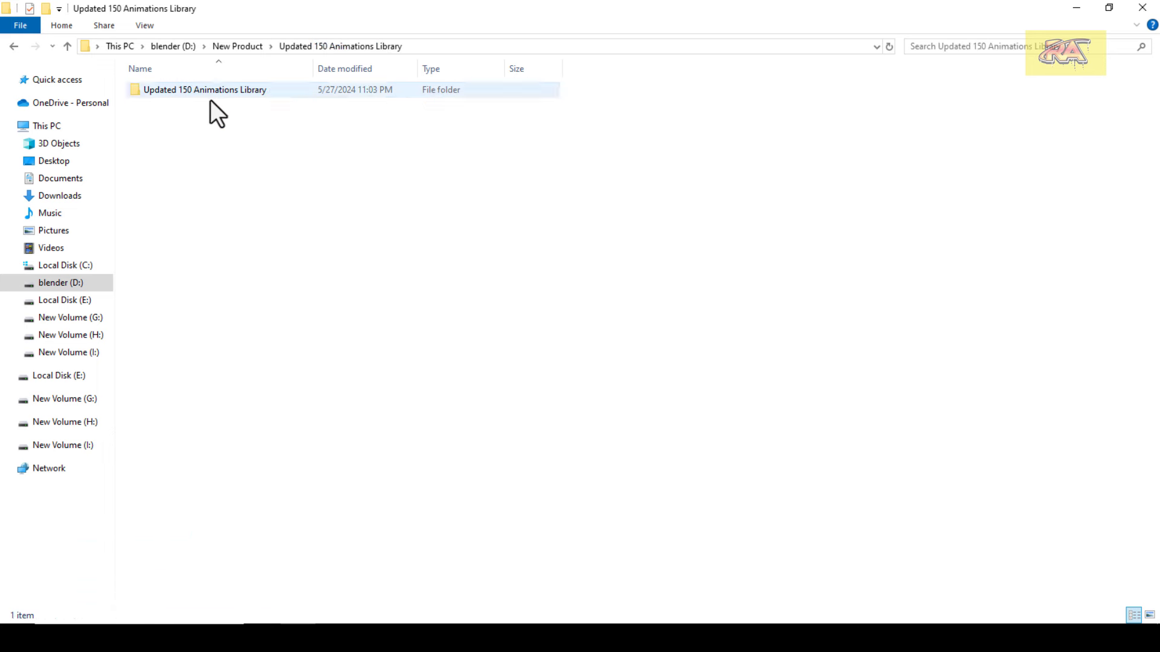
{"action": "double_click", "coordinate": [207, 90]}
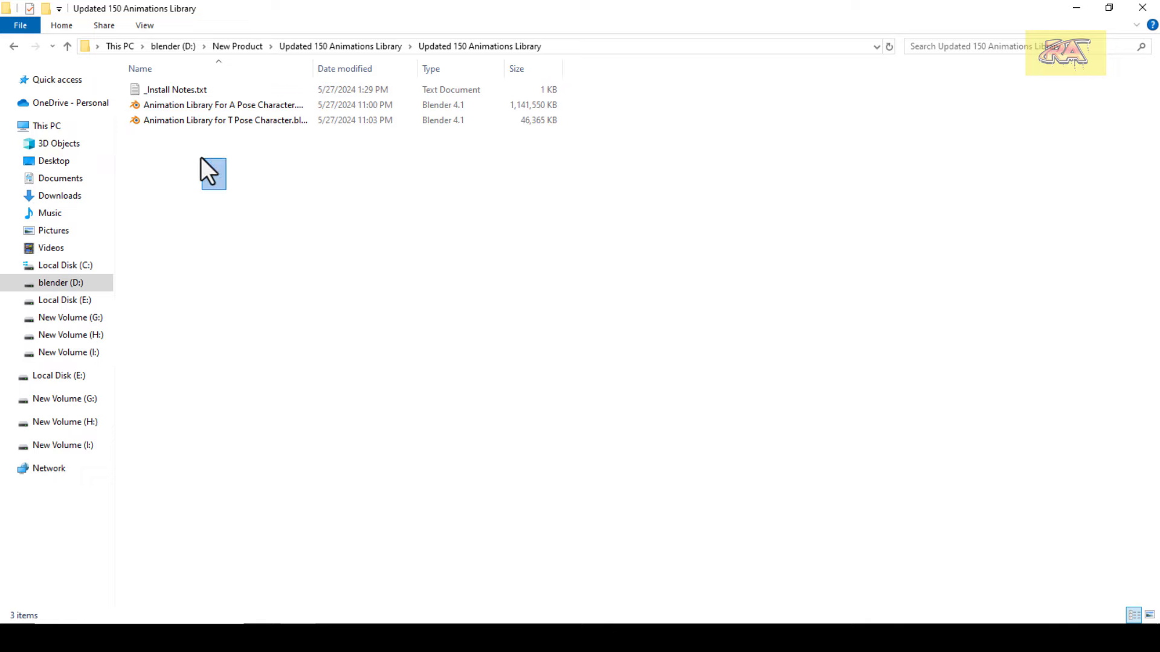
{"action": "left_click_drag", "start_coordinate": [201, 157], "coordinate": [179, 89]}
Open _Install Notes.txt in Notepad and read the title, introduction and numbered installation steps.
{"action": "left_click", "coordinate": [178, 90]}
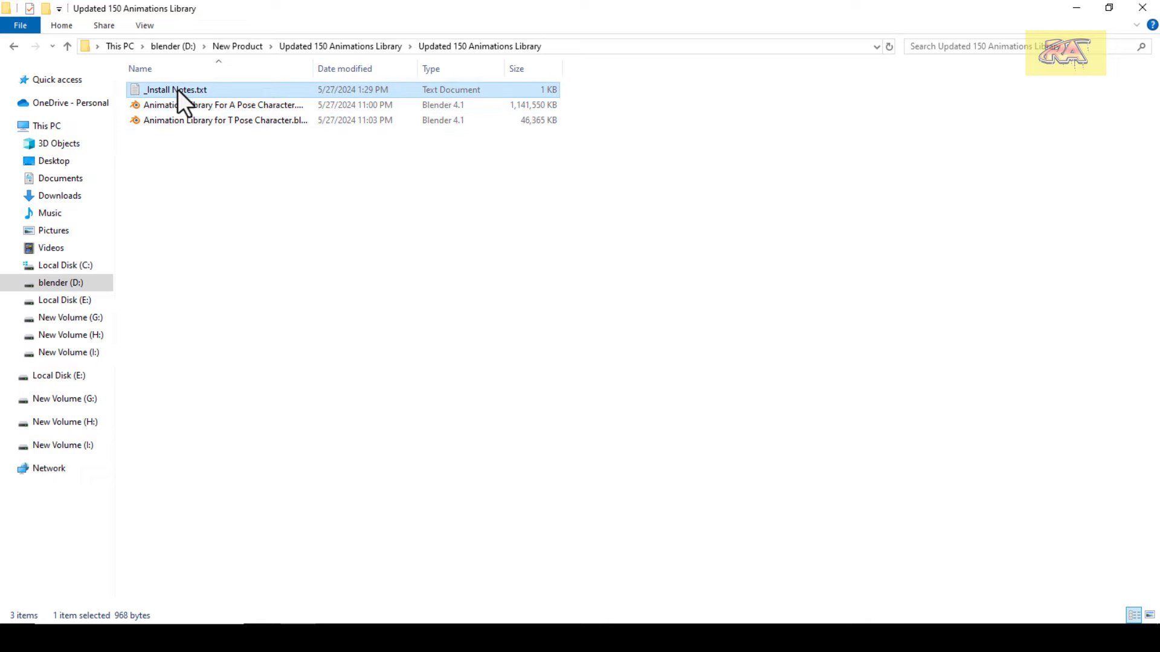
{"action": "double_click", "coordinate": [177, 90]}
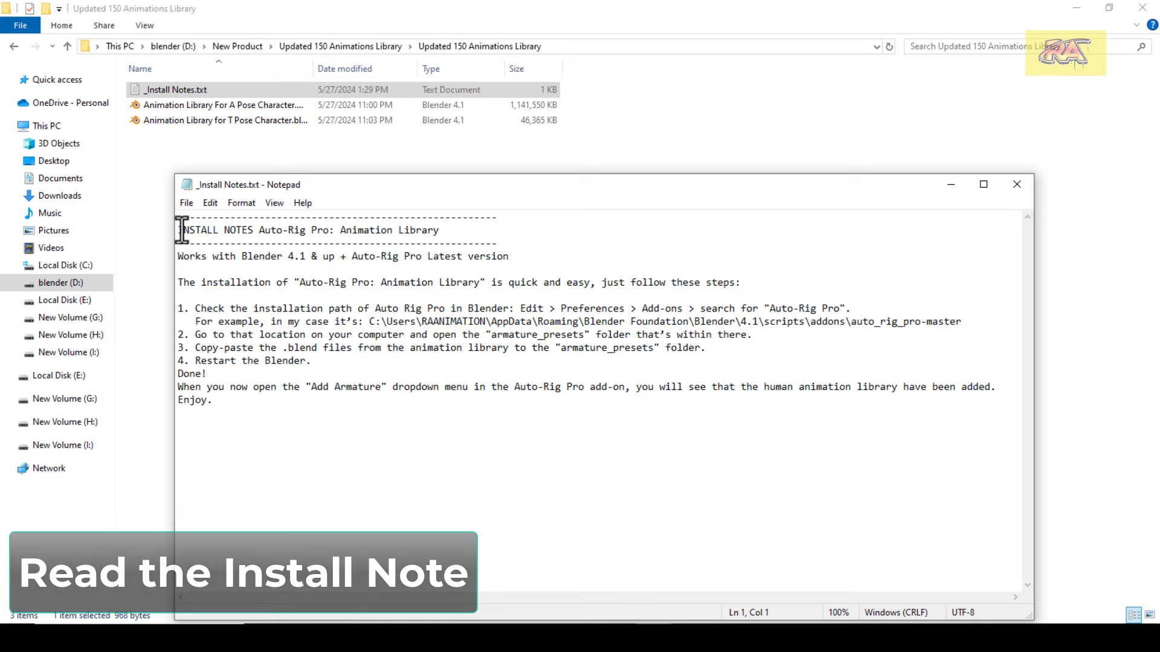
{"action": "left_click_drag", "start_coordinate": [182, 230], "coordinate": [407, 258]}
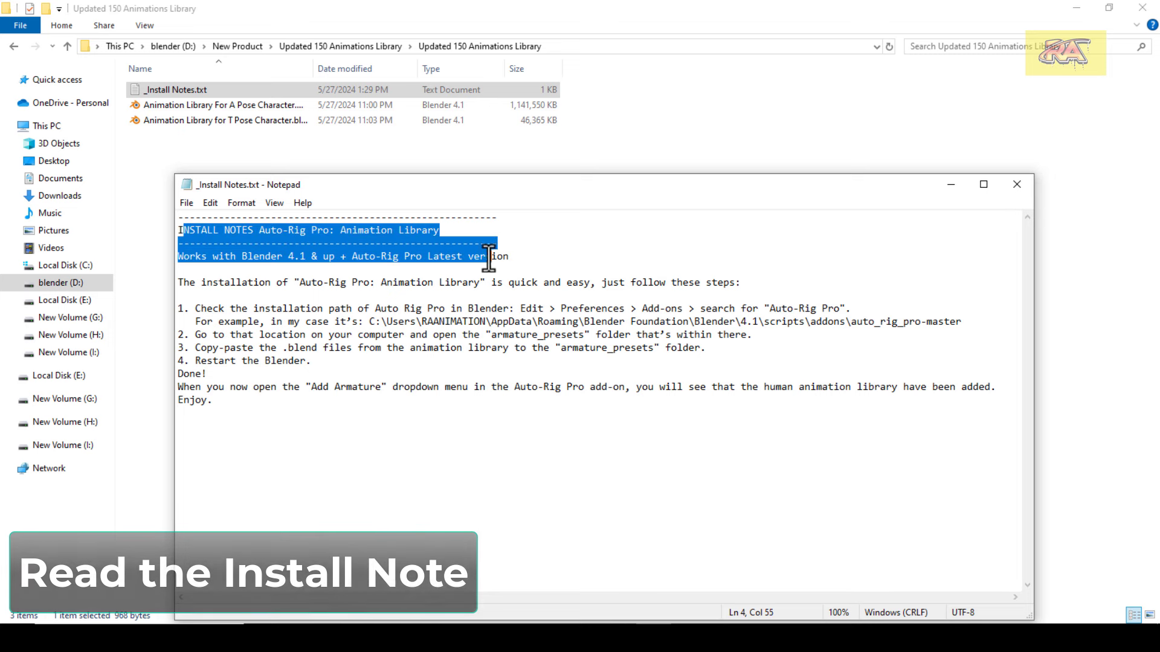
{"action": "left_click_drag", "start_coordinate": [556, 268], "coordinate": [627, 282]}
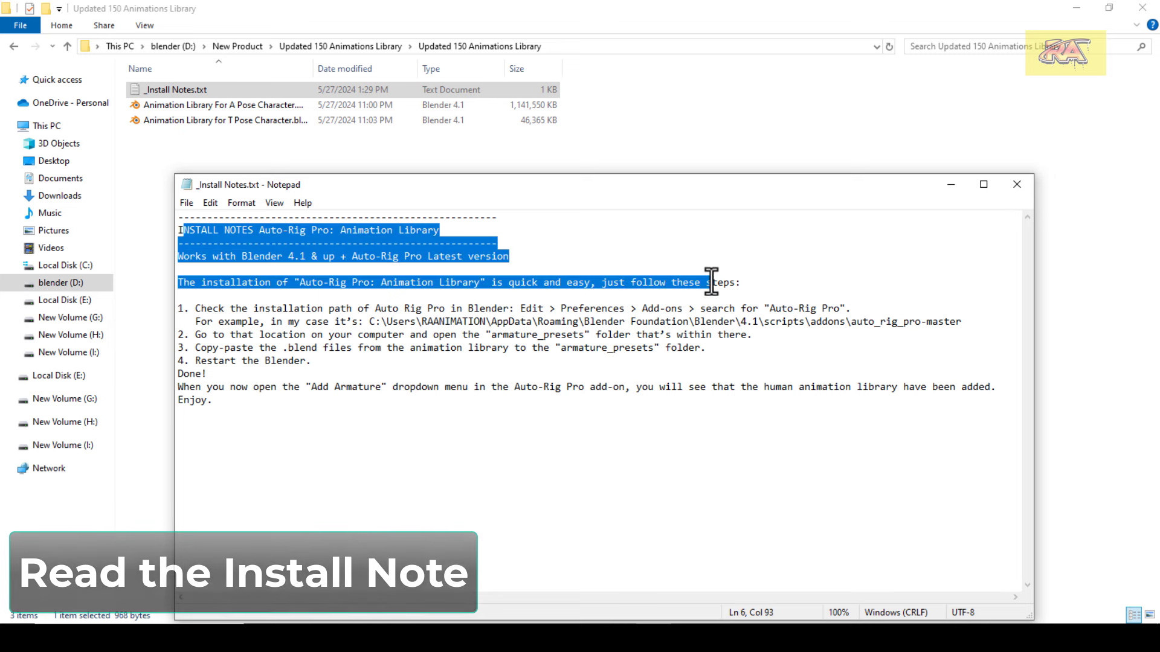
{"action": "mouse_move", "coordinate": [773, 300]}
{"action": "left_mouse_down"}
{"action": "mouse_move", "coordinate": [865, 324]}
{"action": "mouse_move", "coordinate": [927, 394]}
{"action": "left_mouse_up"}
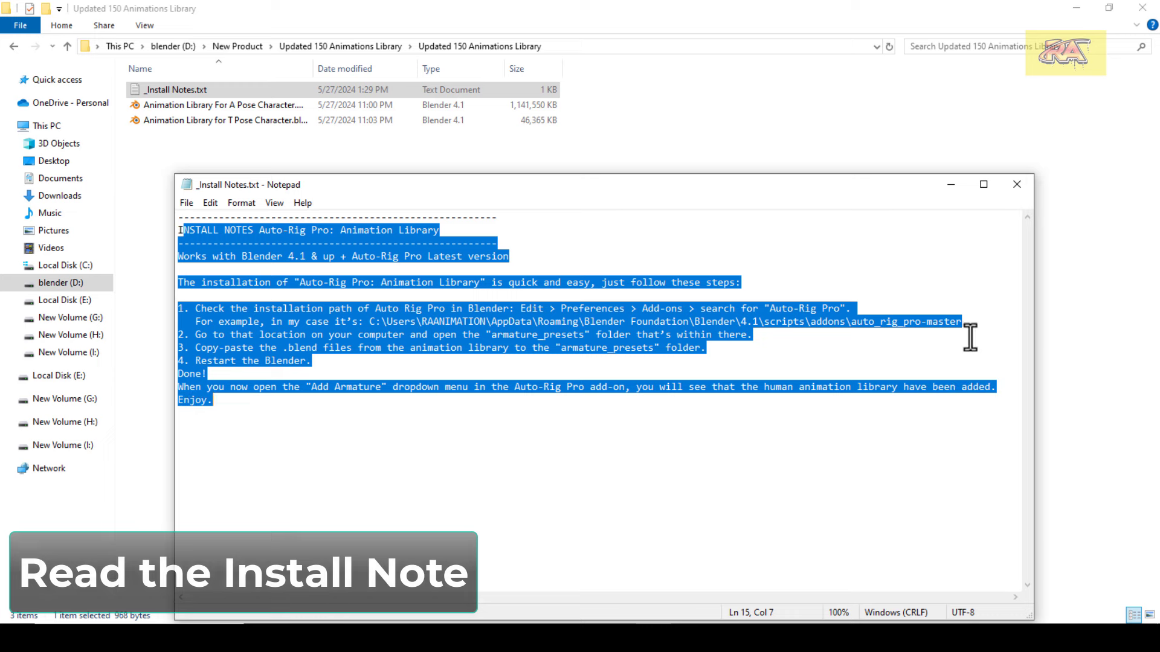
Close the notes and copy both Animation Library .blend files.
{"action": "left_click", "coordinate": [1026, 185]}
{"action": "left_click_drag", "start_coordinate": [220, 154], "coordinate": [194, 110]}
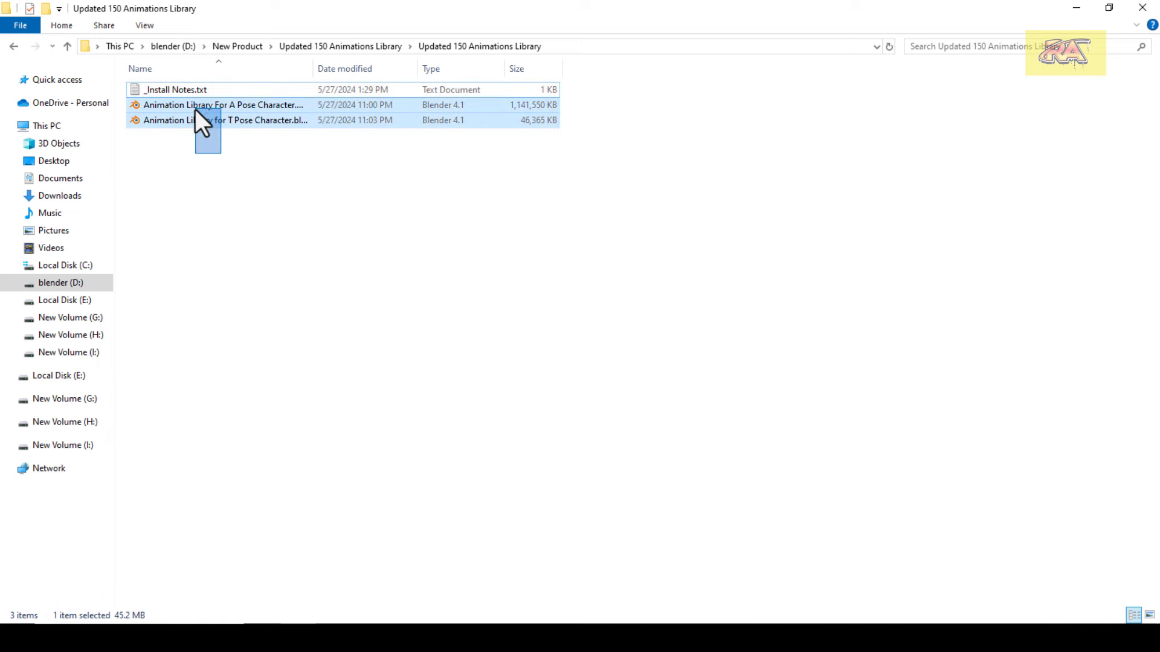
{"action": "right_click", "coordinate": [197, 110]}
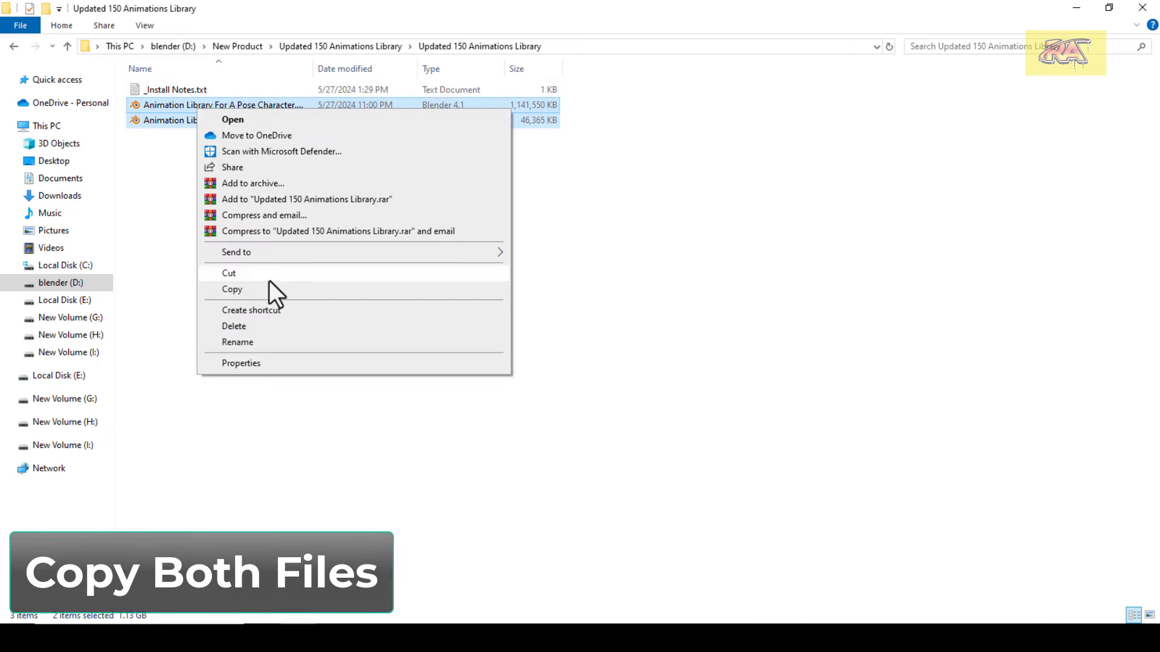
{"action": "left_click", "coordinate": [235, 289]}
{"action": "mouse_move", "coordinate": [63, 272]}
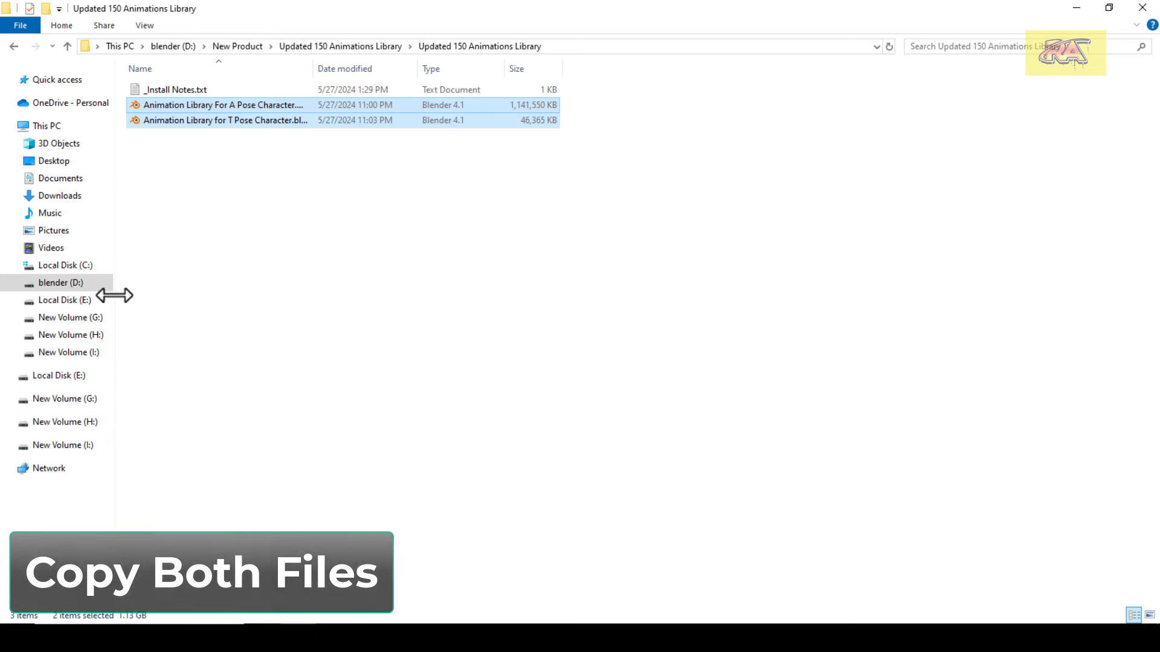
Browse drive C to the user's AppData\Roaming\Blender Foundation\Blender folder.
{"action": "left_click", "coordinate": [75, 269]}
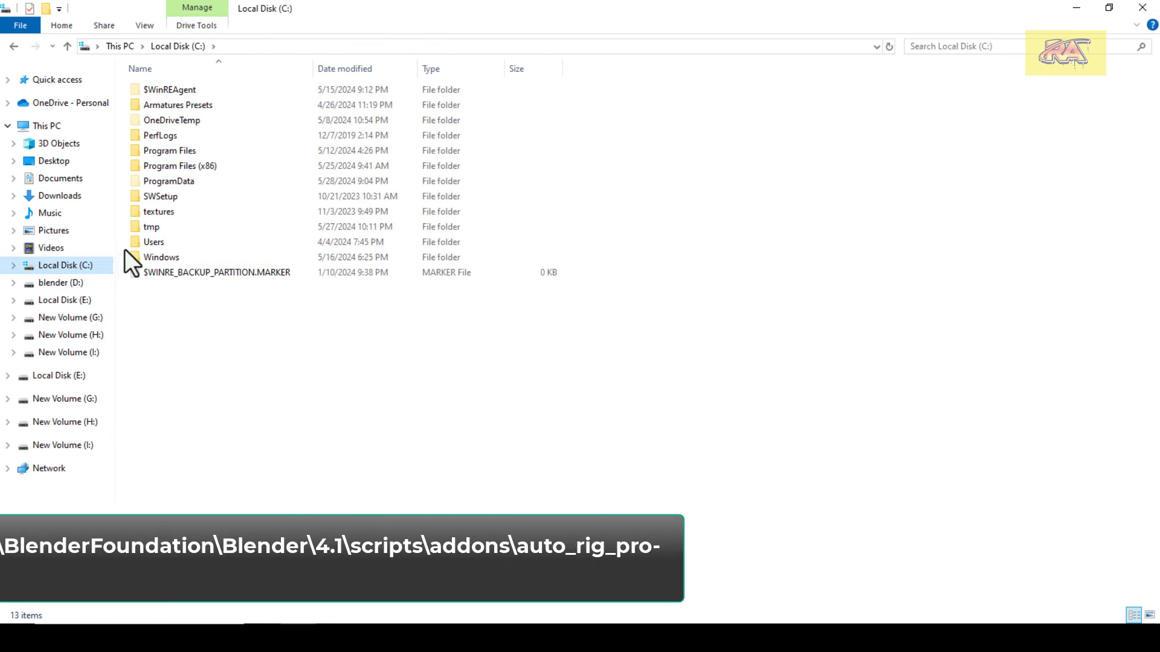
{"action": "double_click", "coordinate": [160, 242]}
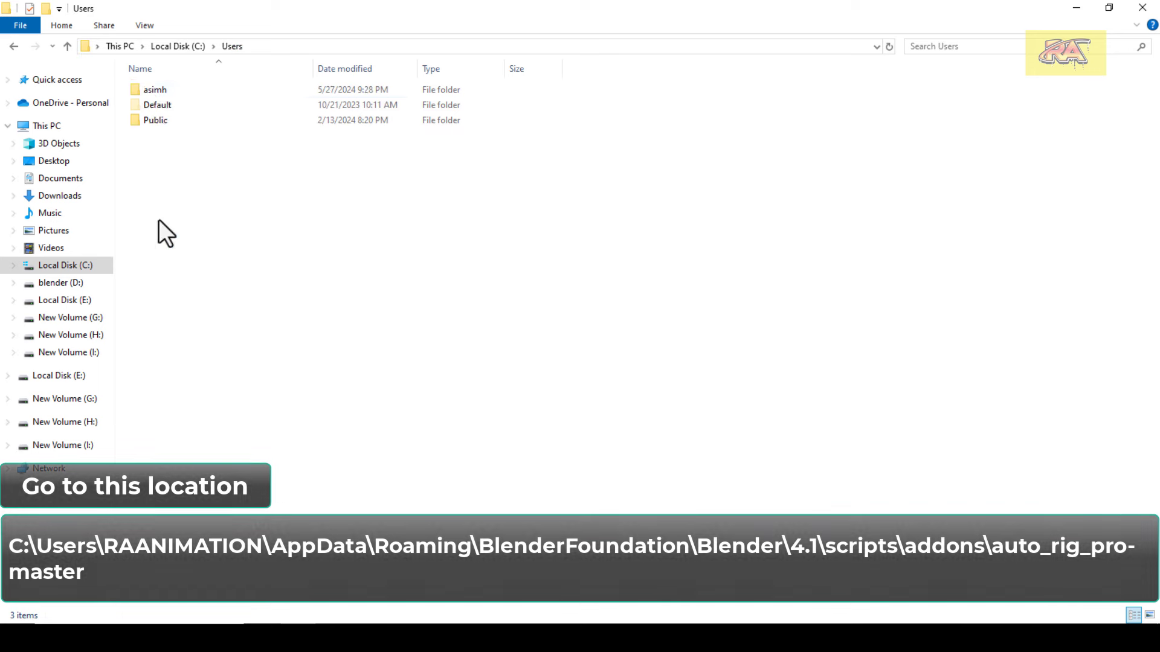
{"action": "left_click", "coordinate": [152, 95]}
{"action": "double_click", "coordinate": [152, 96]}
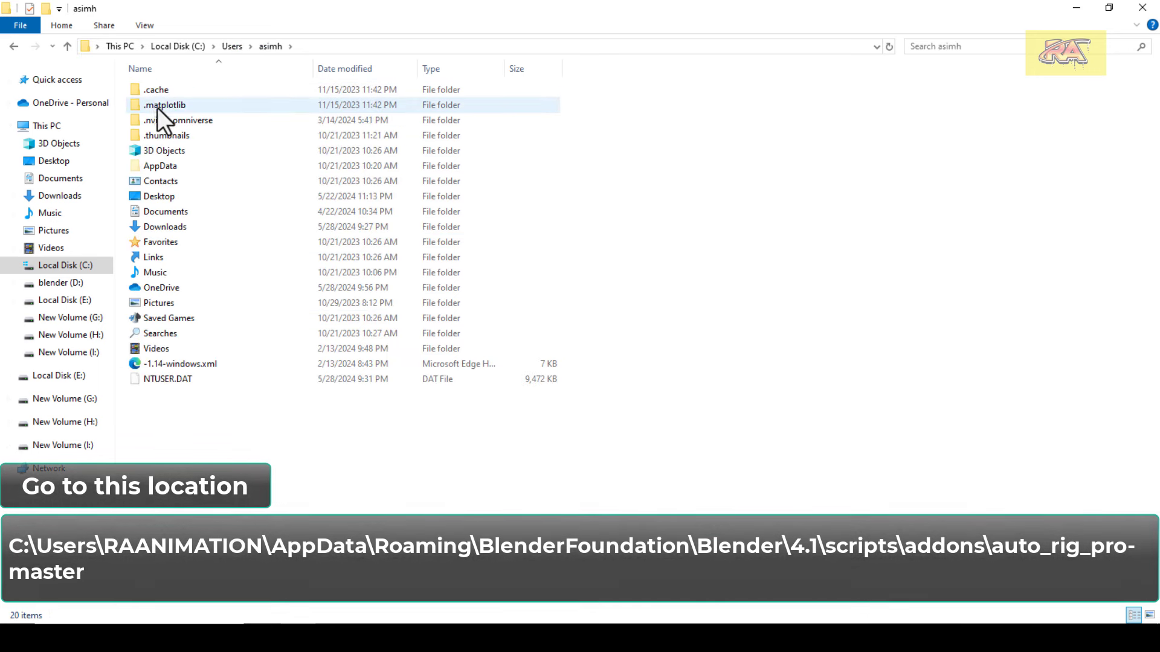
{"action": "left_click", "coordinate": [168, 162]}
{"action": "double_click", "coordinate": [168, 162]}
{"action": "left_click", "coordinate": [158, 120]}
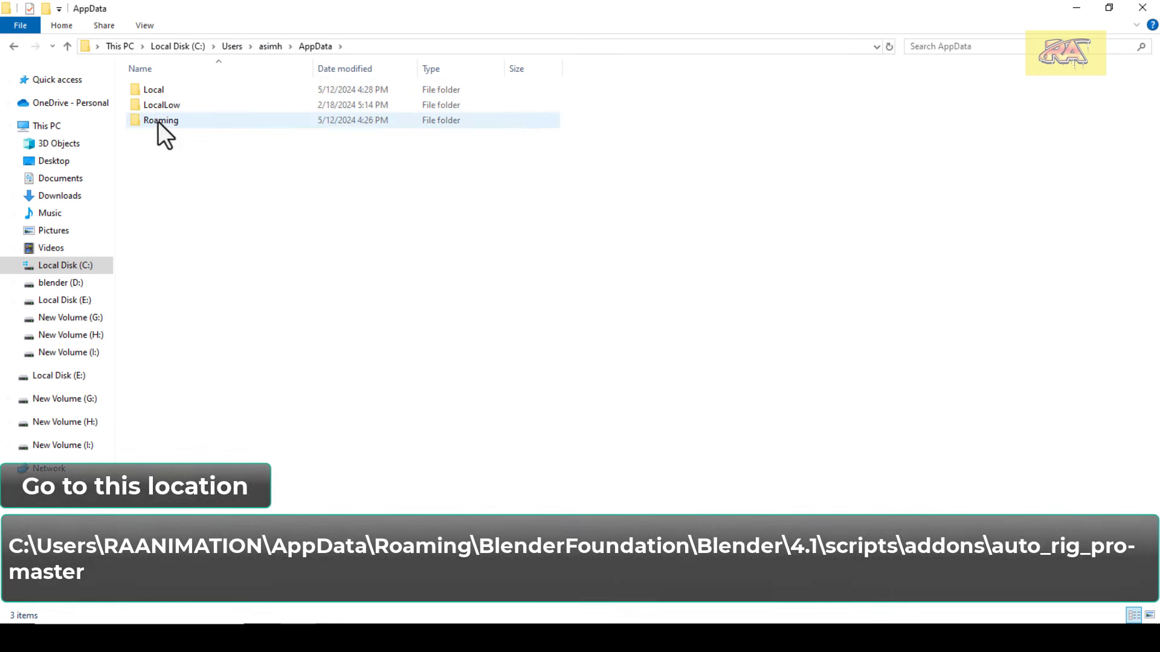
{"action": "double_click", "coordinate": [158, 120]}
{"action": "double_click", "coordinate": [158, 105]}
{"action": "double_click", "coordinate": [159, 89]}
{"action": "double_click", "coordinate": [159, 89]}
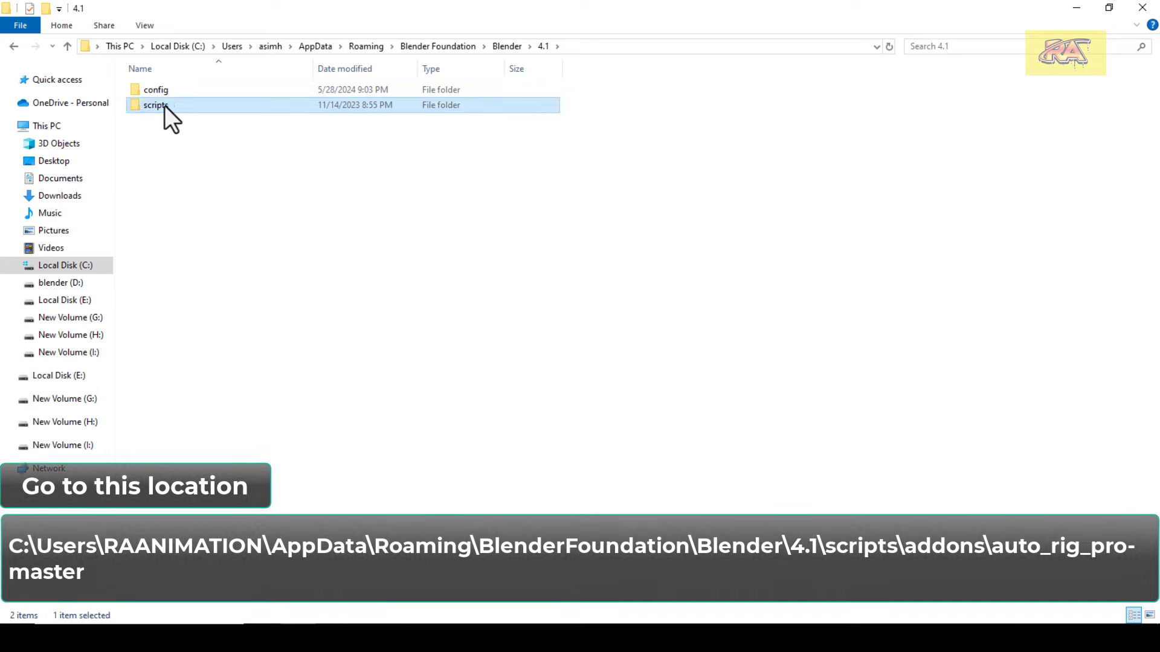
Paste both files into 4.1\scripts\addons\auto_rig_pro-master\armature_presets.
{"action": "double_click", "coordinate": [164, 105]}
{"action": "left_click", "coordinate": [158, 91]}
{"action": "double_click", "coordinate": [158, 90]}
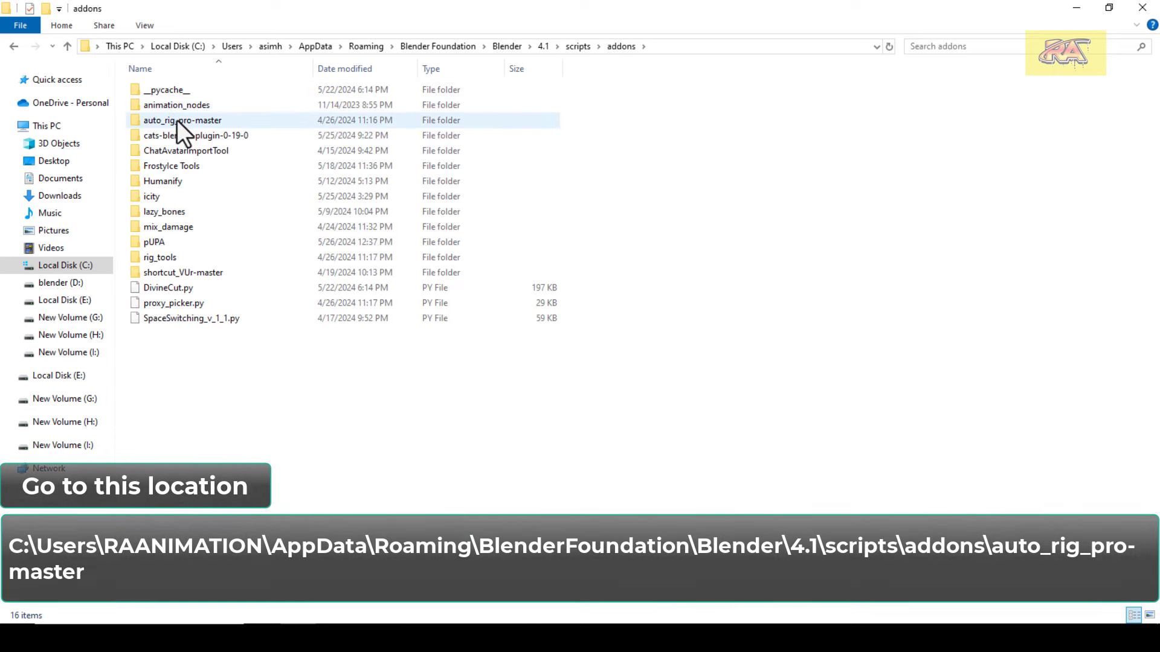
{"action": "double_click", "coordinate": [179, 125]}
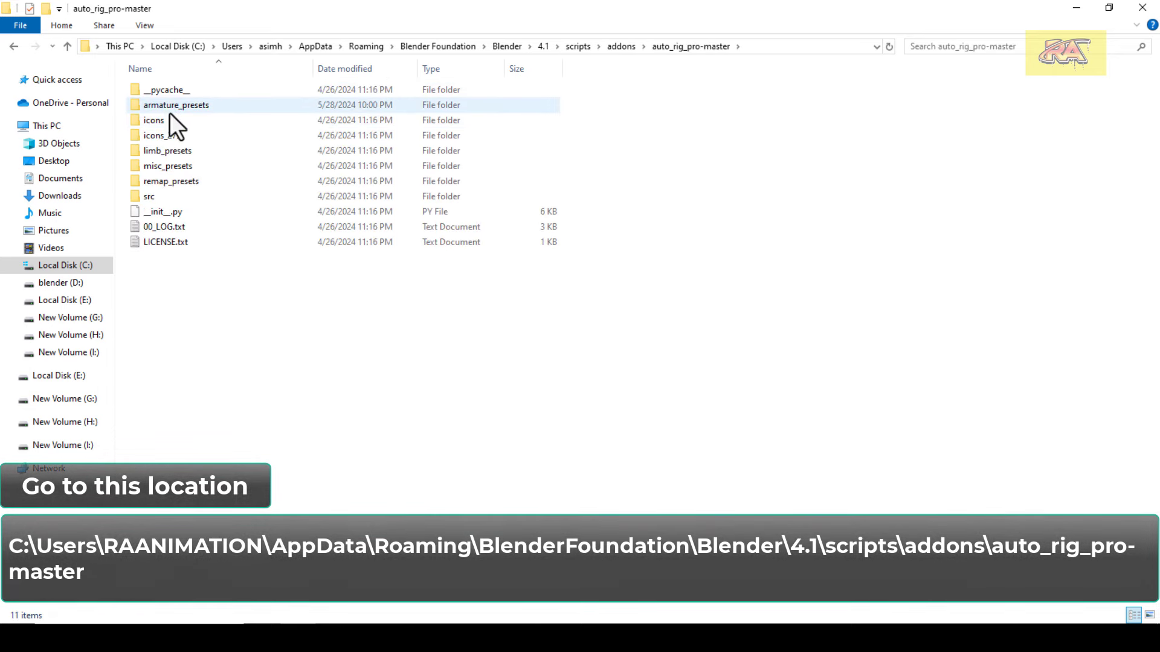
{"action": "double_click", "coordinate": [190, 110]}
{"action": "key", "text": "ctrl+v"}
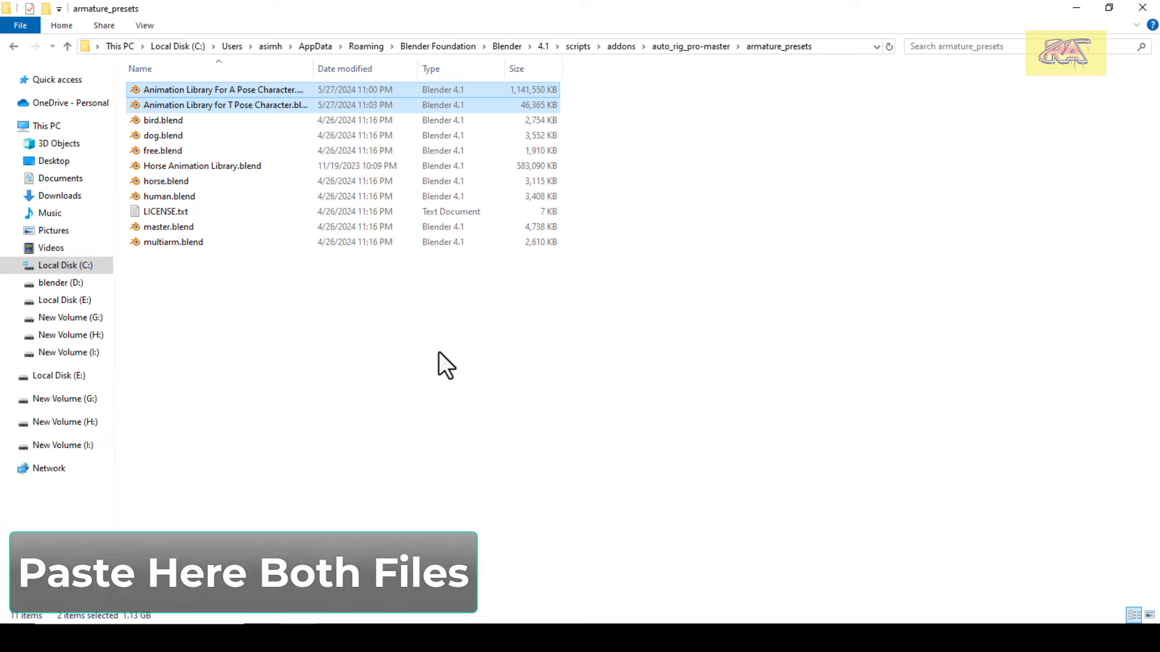
{"action": "right_click", "coordinate": [449, 359]}
Delete Blender's default objects, go to front view, and add Auto-Rig Pro's T Pose Animation Library rig.
{"action": "left_click", "coordinate": [503, 421]}
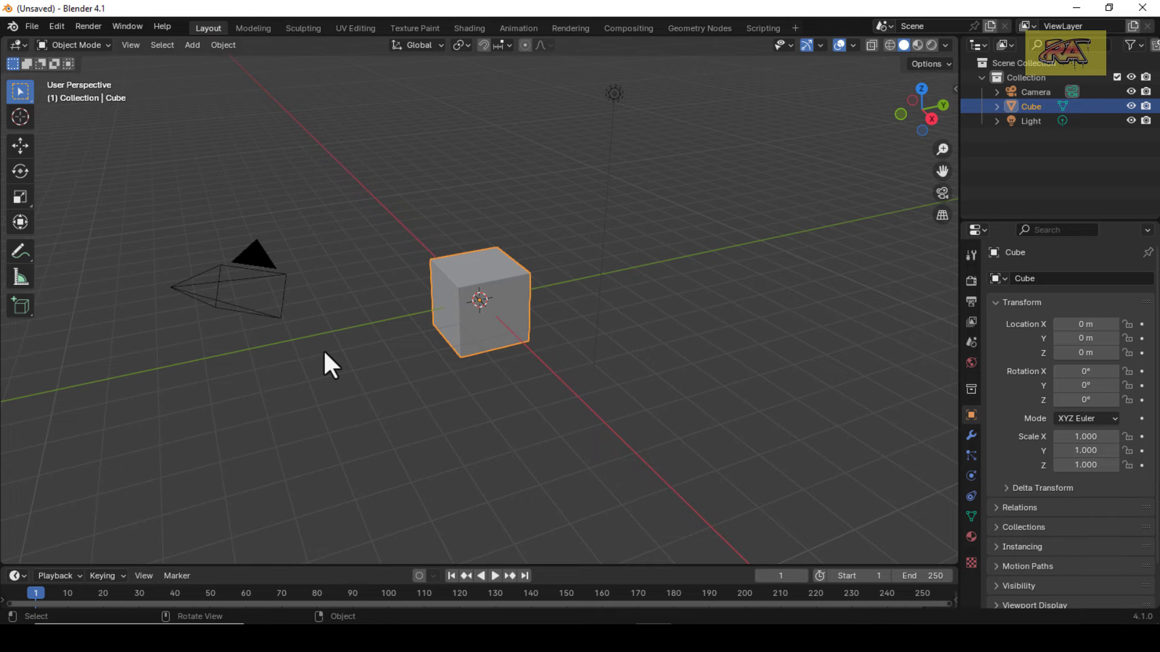
{"action": "key", "text": "Delete"}
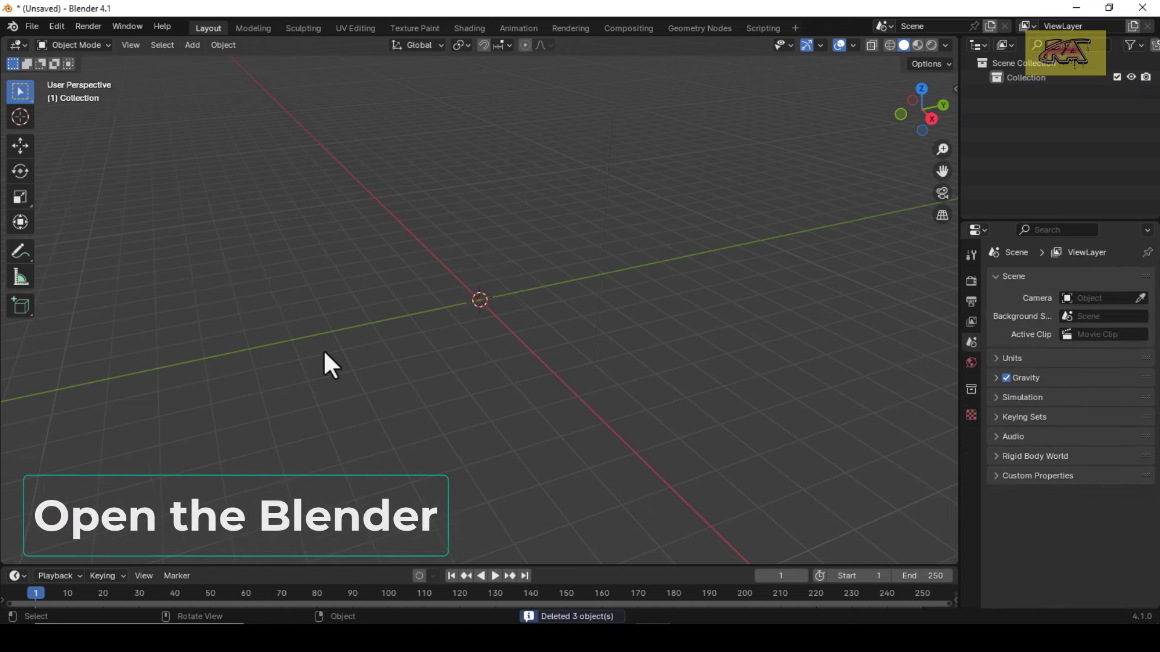
{"action": "key", "text": "n"}
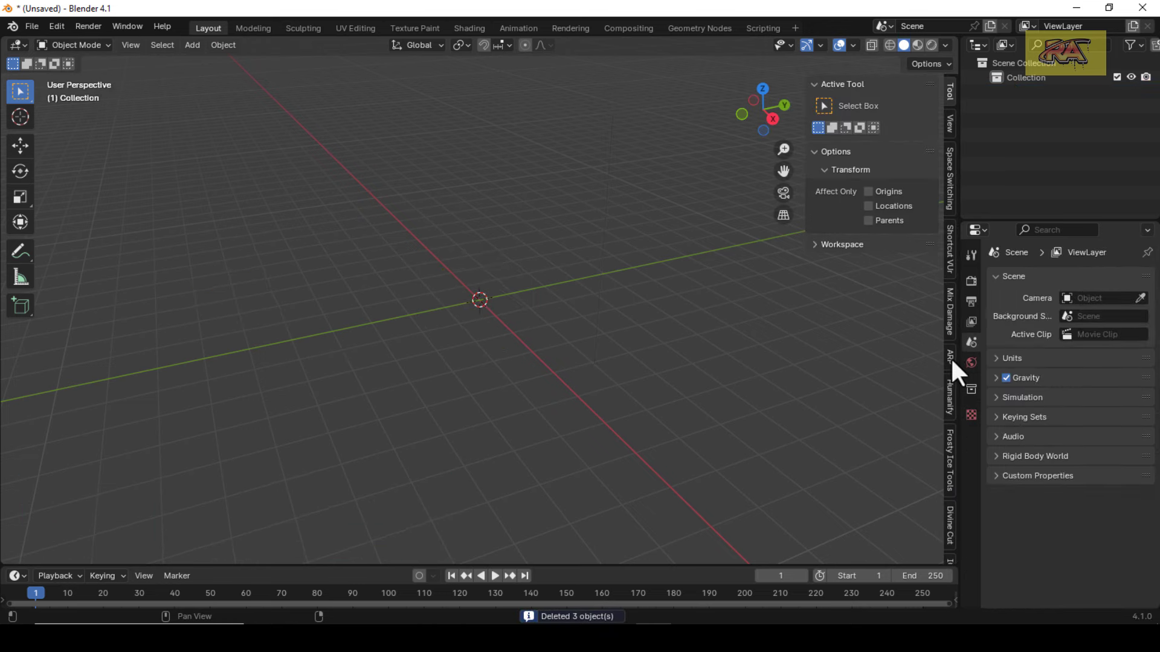
{"action": "key", "text": "KP_1"}
{"action": "left_click", "coordinate": [950, 360]}
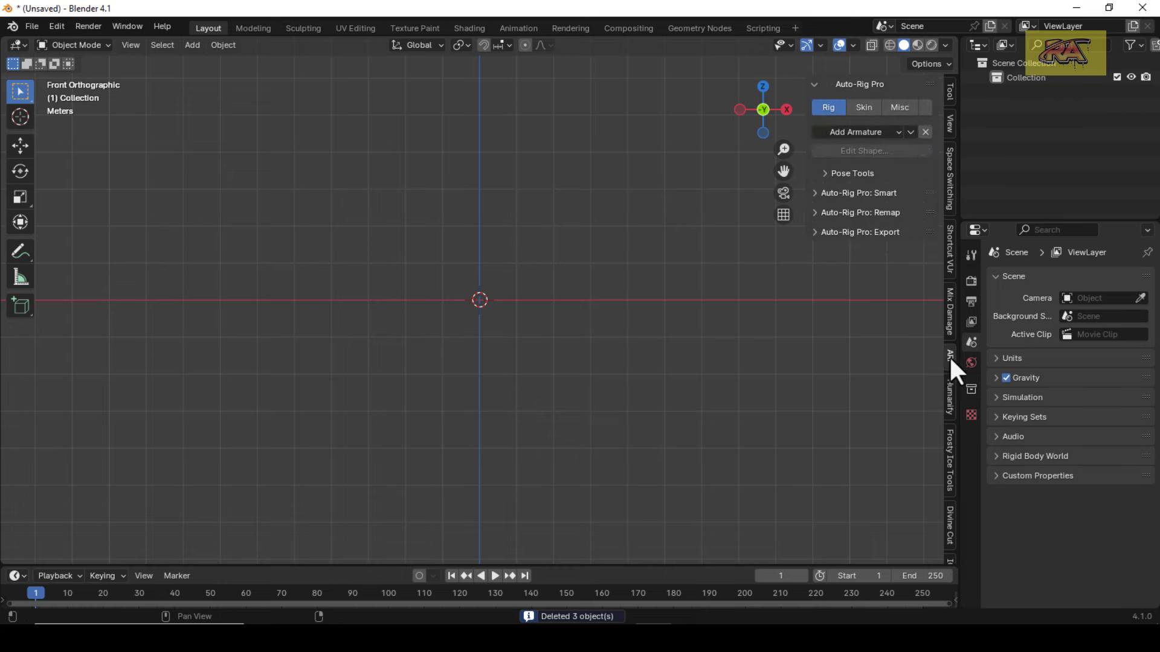
{"action": "left_click", "coordinate": [899, 132]}
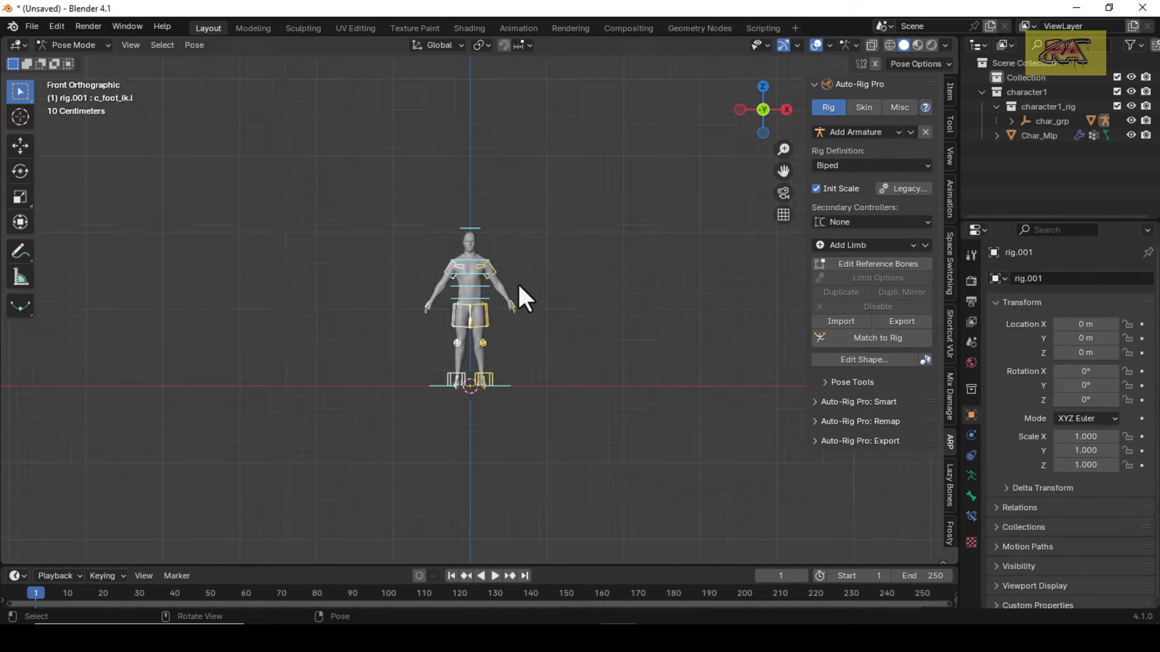
Turn the bottom area into a Dope Sheet in Action Editor mode.
{"action": "scroll", "coordinate": [476, 330], "scroll_direction": "up", "scroll_amount": 2}
{"action": "left_click", "coordinate": [15, 575]}
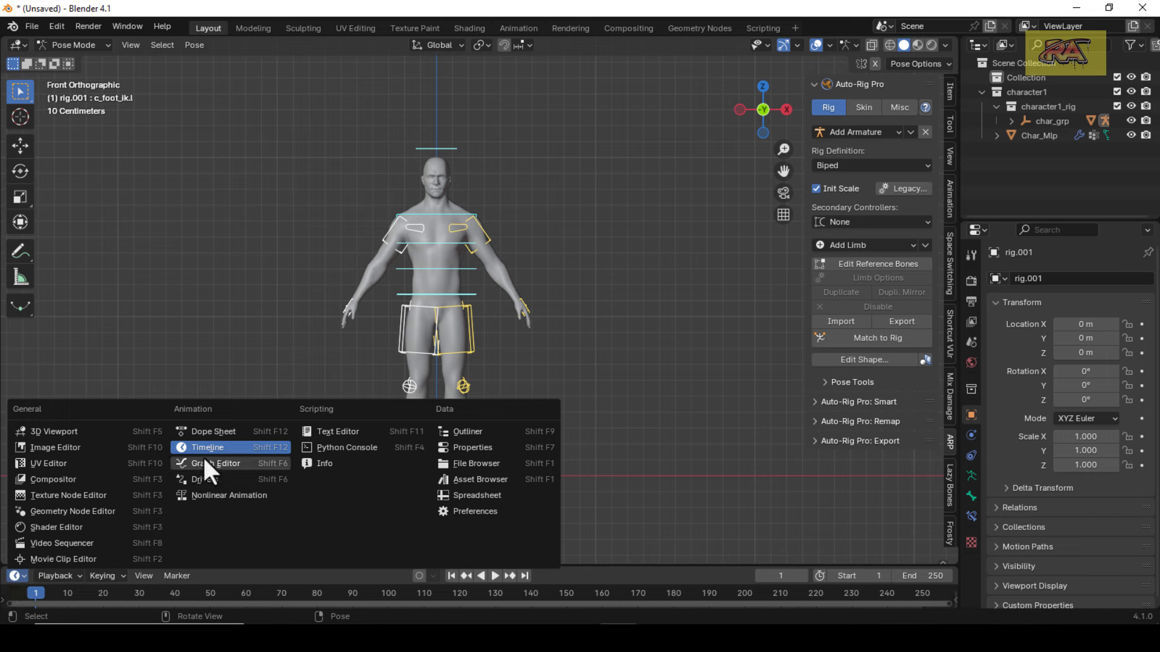
{"action": "left_click", "coordinate": [206, 434]}
{"action": "left_click", "coordinate": [111, 571]}
{"action": "left_click", "coordinate": [105, 496]}
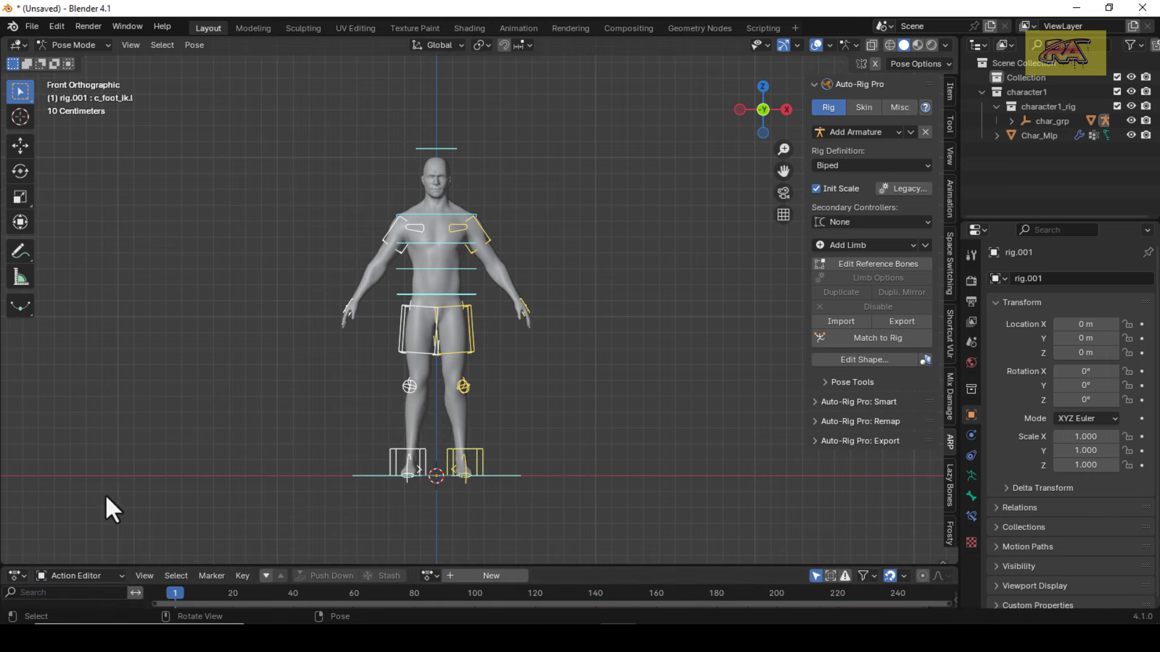
Assign the Punch to Elbow combo action to the rig and preview its playback.
{"action": "left_click", "coordinate": [430, 575]}
{"action": "type", "text": "comb"}
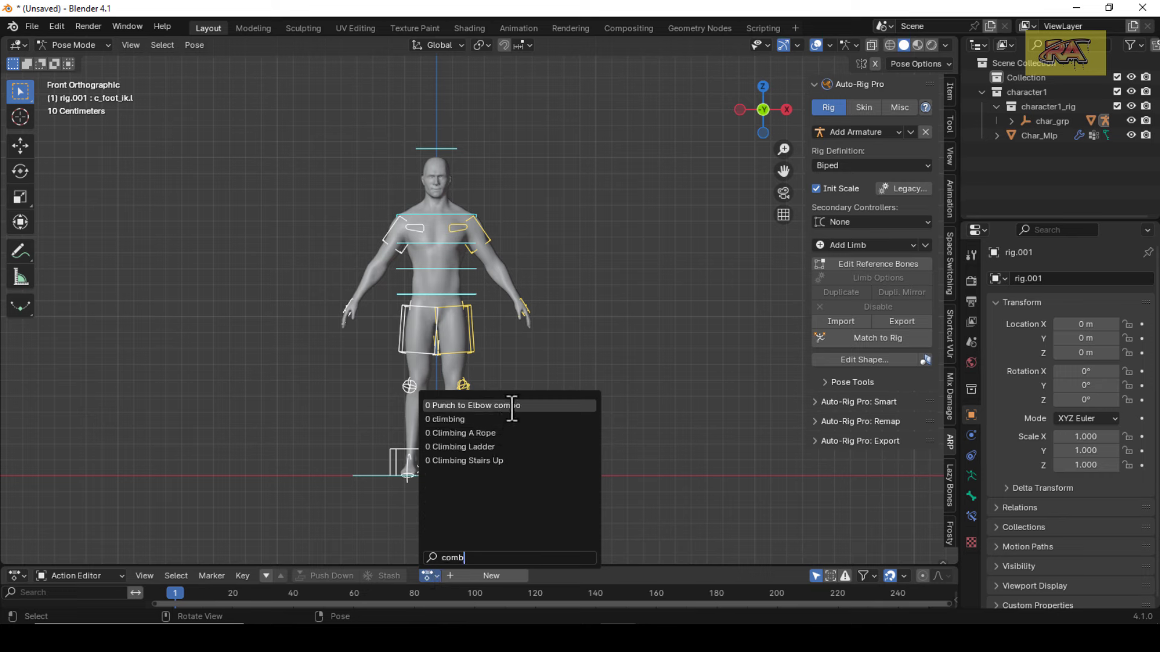
{"action": "left_click", "coordinate": [512, 405]}
{"action": "key", "text": "space"}
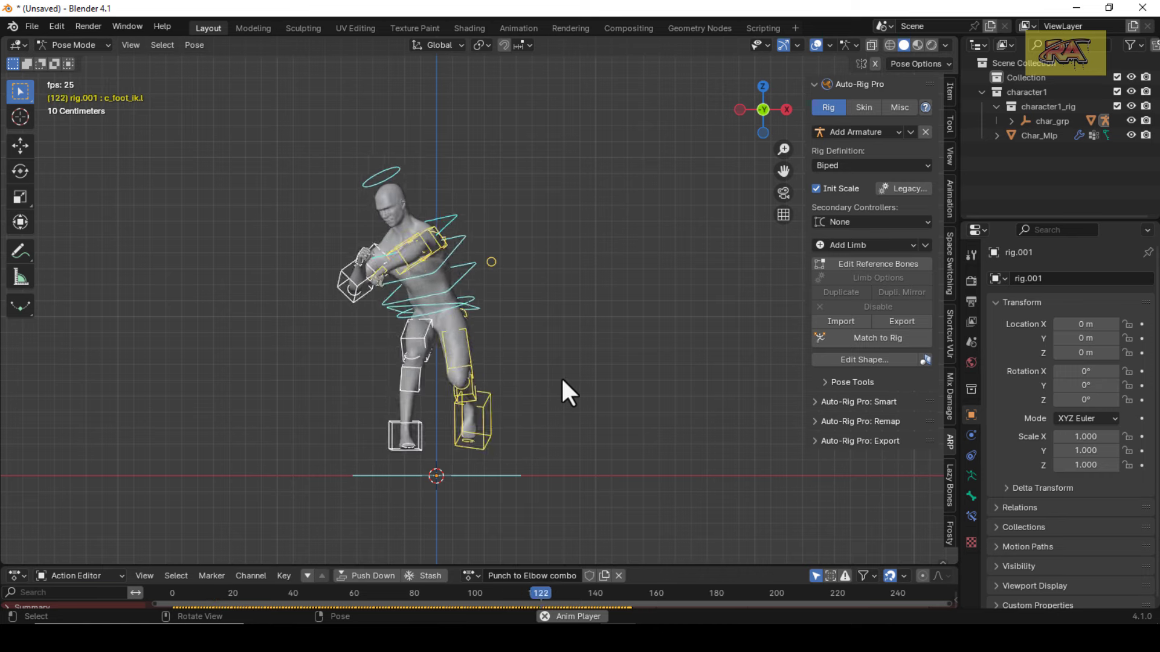
{"action": "key", "text": "space"}
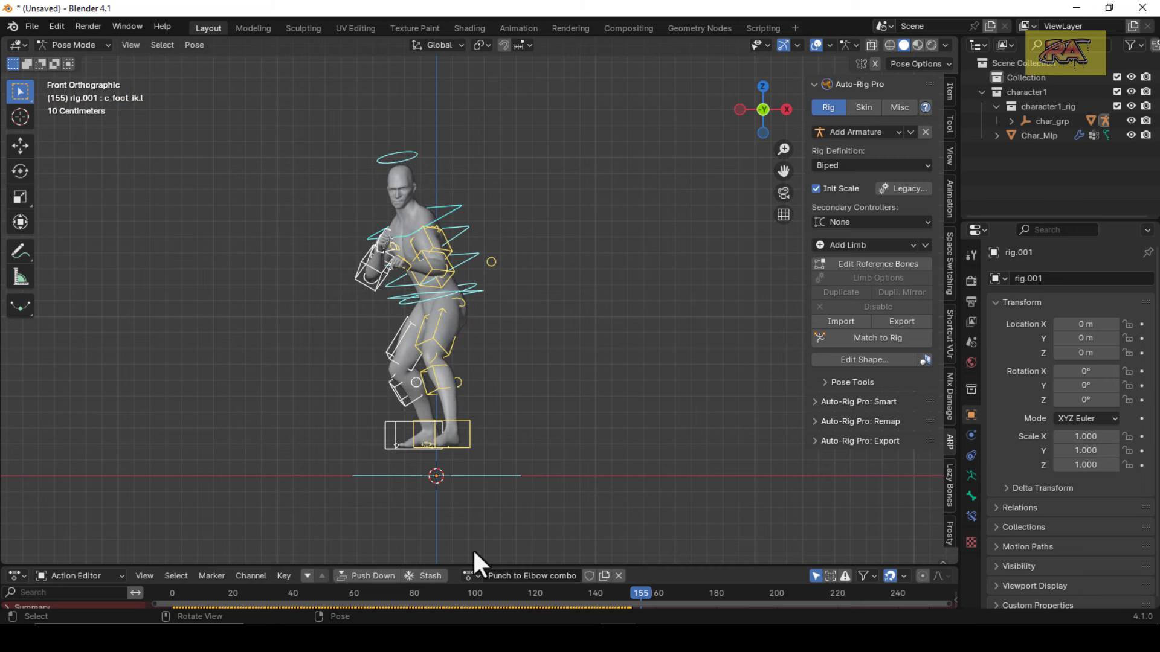
Search for 'walk', assign the Walking action, and play it.
{"action": "left_click", "coordinate": [470, 575]}
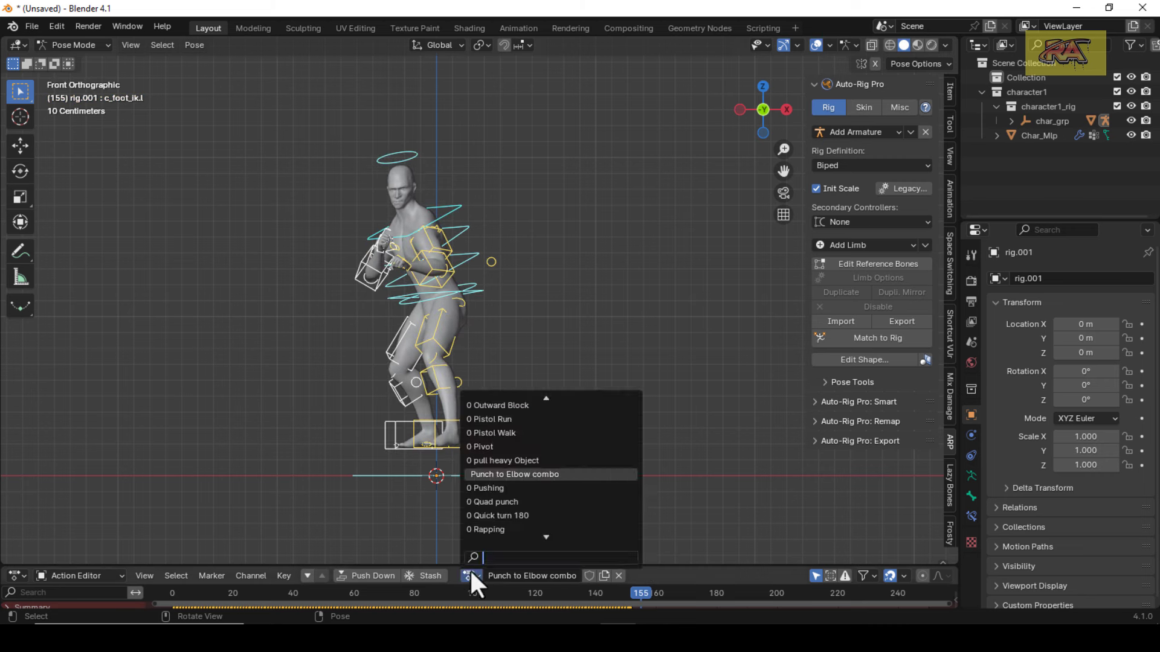
{"action": "type", "text": "walk"}
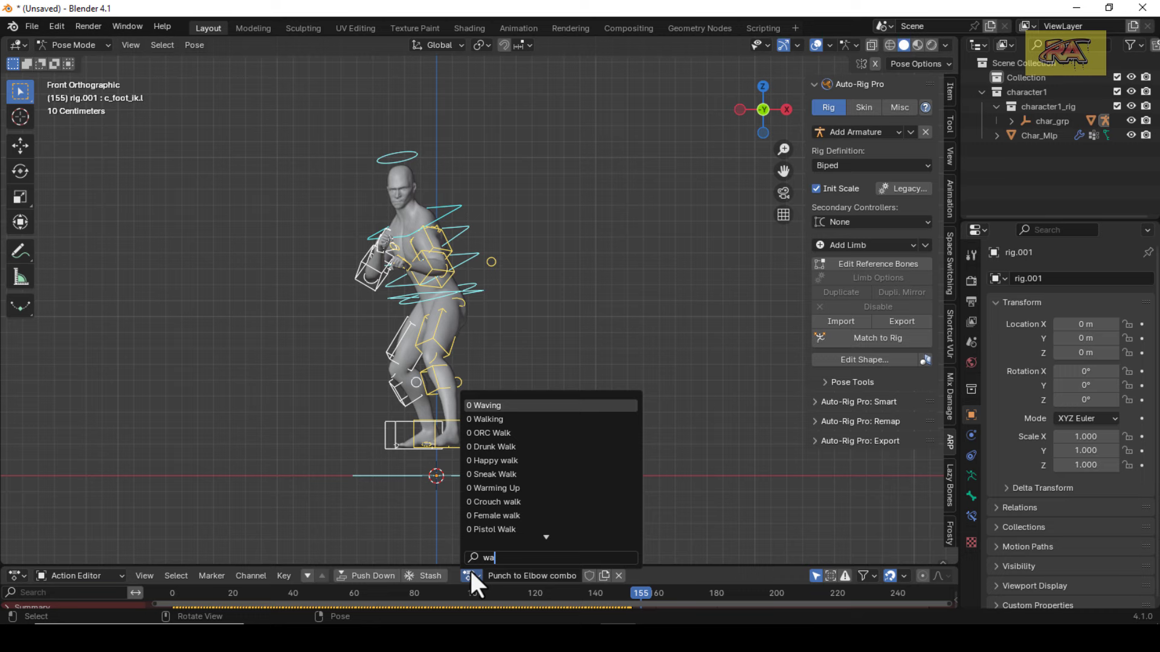
{"action": "left_click", "coordinate": [480, 405]}
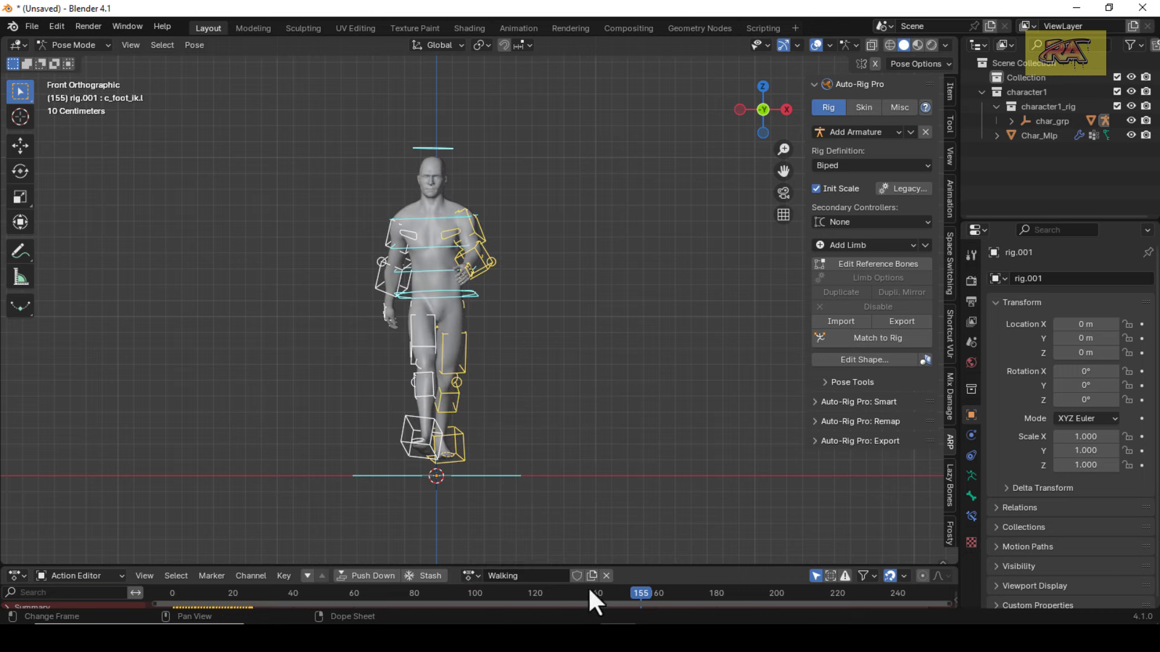
{"action": "key", "text": "space"}
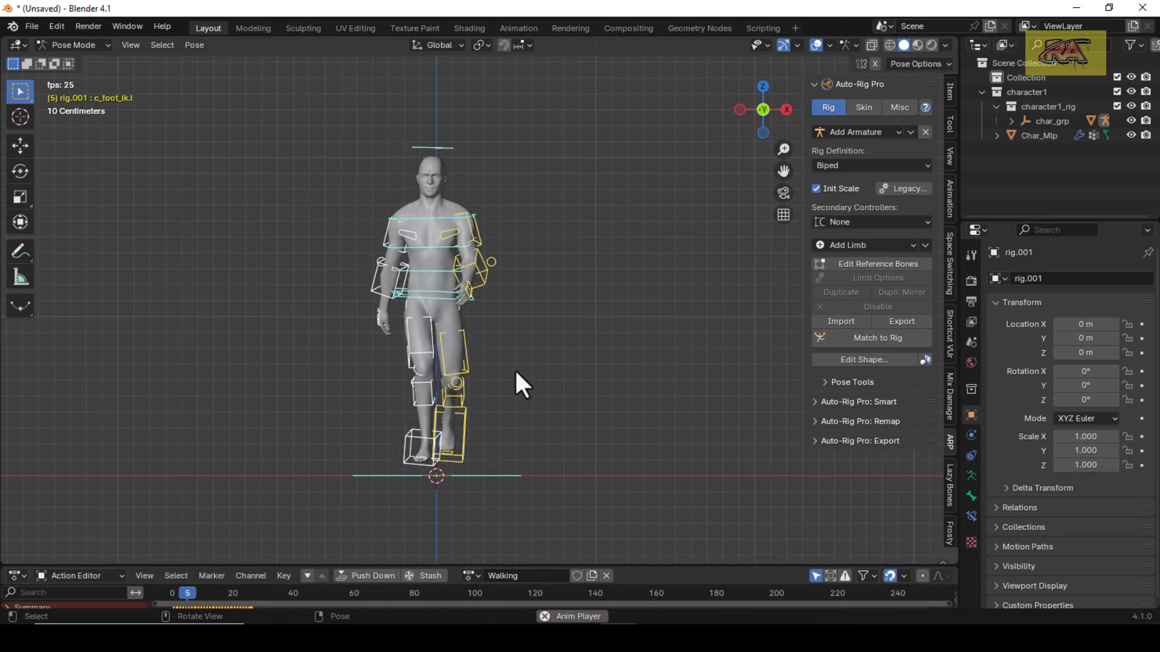
Assign the boxing idle action and play it from the start in perspective.
{"action": "left_click", "coordinate": [469, 576]}
{"action": "type", "text": "idle"}
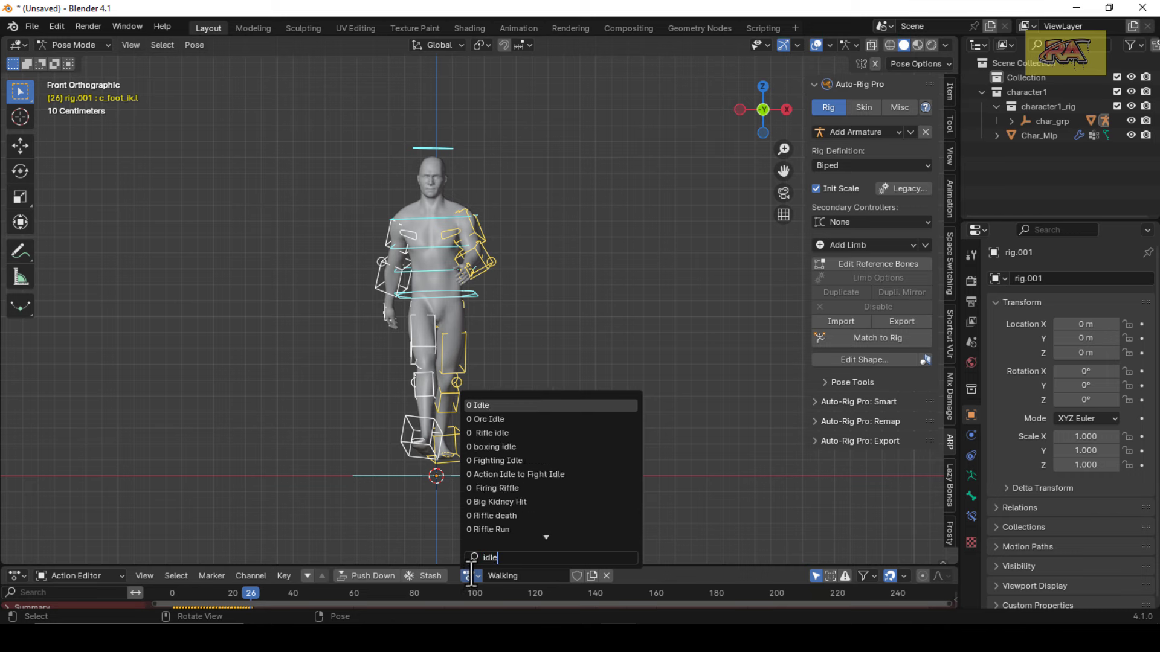
{"action": "left_click", "coordinate": [518, 447]}
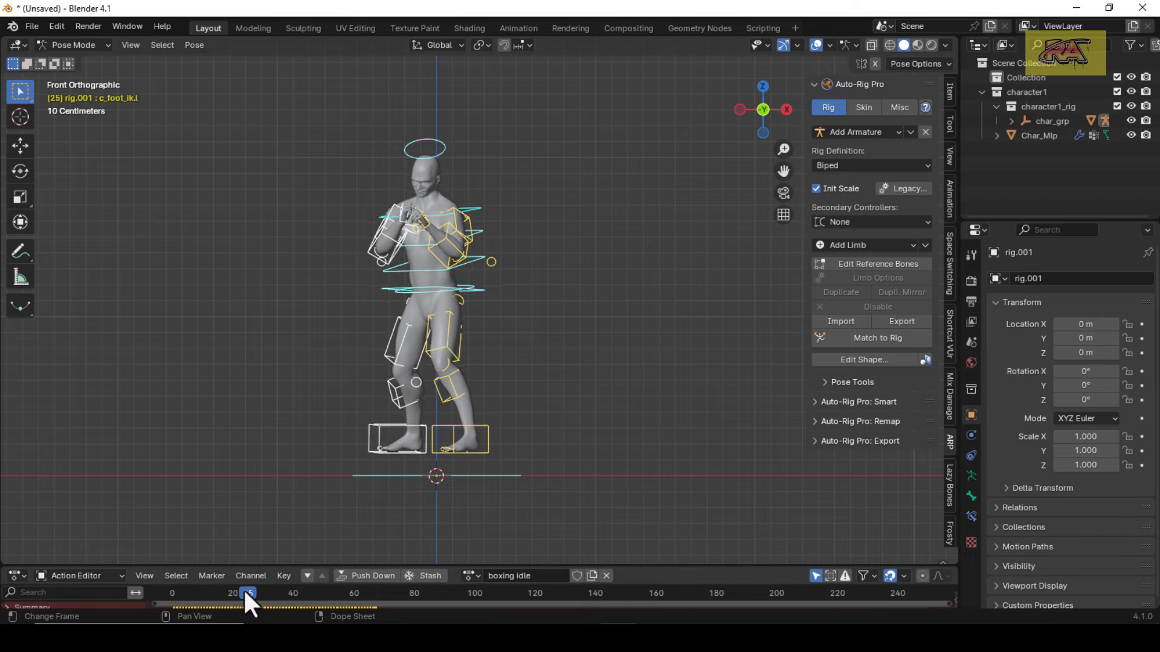
{"action": "left_click_drag", "start_coordinate": [244, 594], "coordinate": [169, 593]}
{"action": "key", "text": "space"}
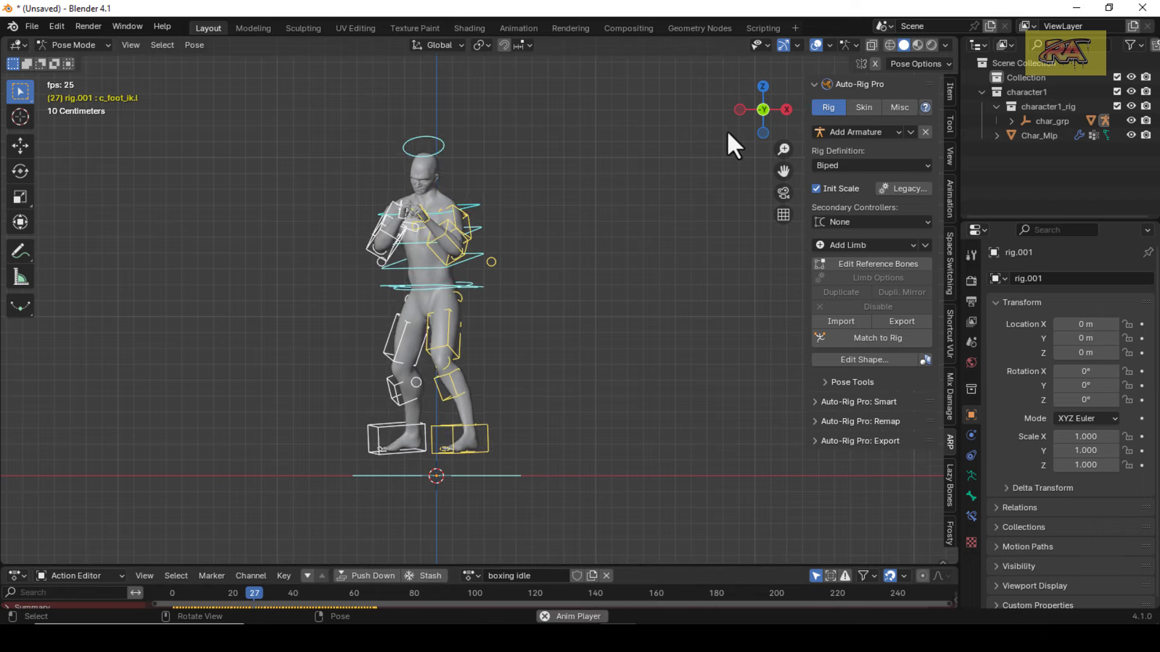
{"action": "mouse_move", "coordinate": [765, 110]}
{"action": "left_mouse_down"}
{"action": "mouse_move", "coordinate": [719, 115]}
{"action": "mouse_move", "coordinate": [768, 111]}
{"action": "left_mouse_up"}
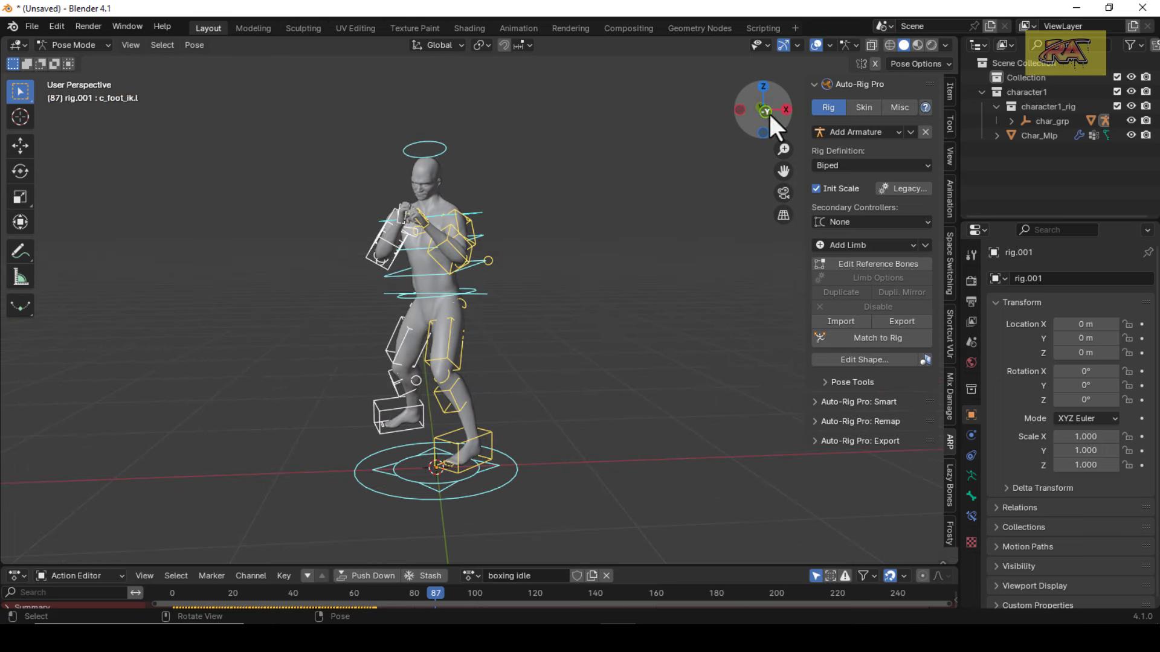
{"action": "left_click", "coordinate": [471, 576]}
Reset the rig to the A pose Reset Position action and swap the Dope Sheet for a Timeline.
{"action": "type", "text": "res"}
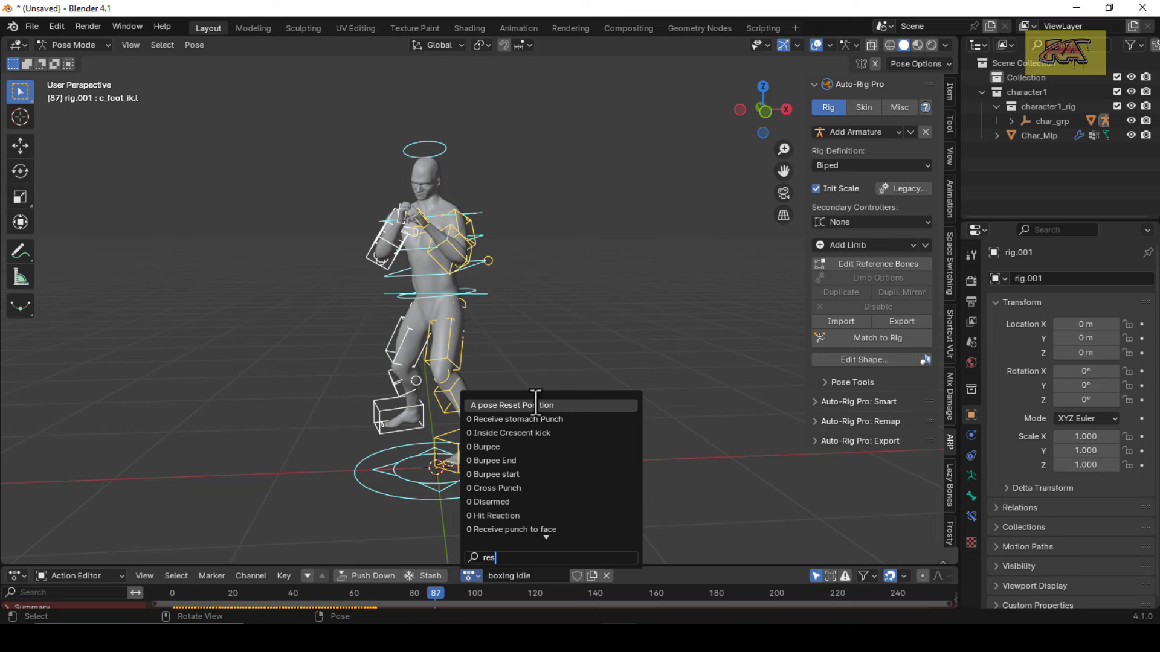
{"action": "left_click", "coordinate": [536, 405]}
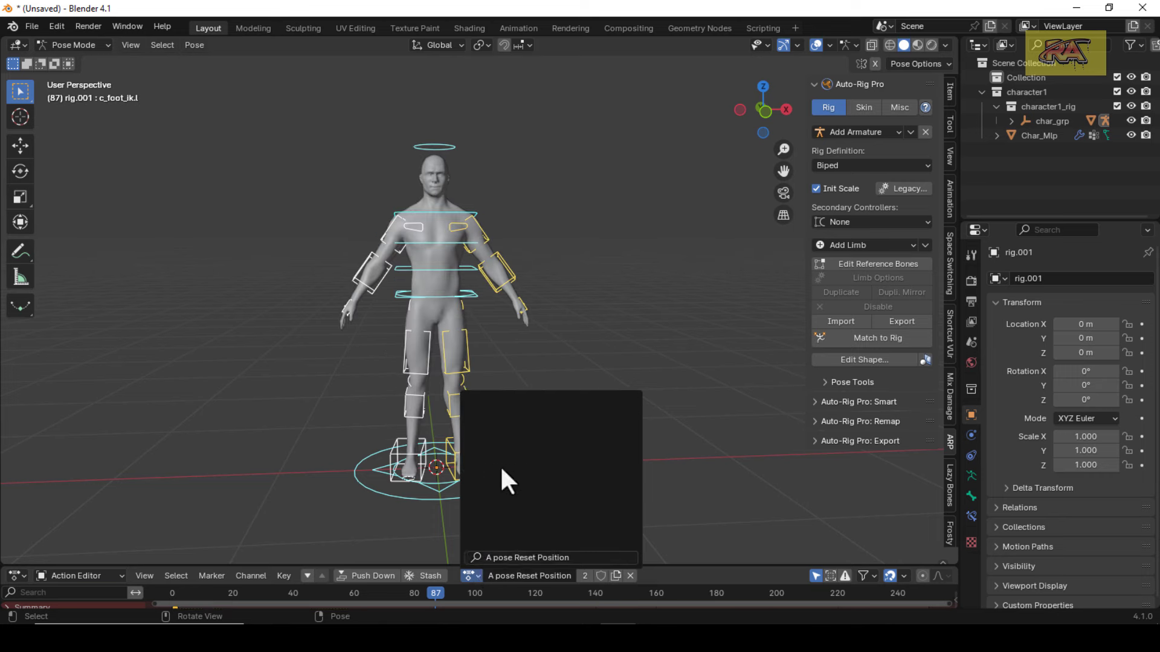
{"action": "left_click", "coordinate": [18, 576]}
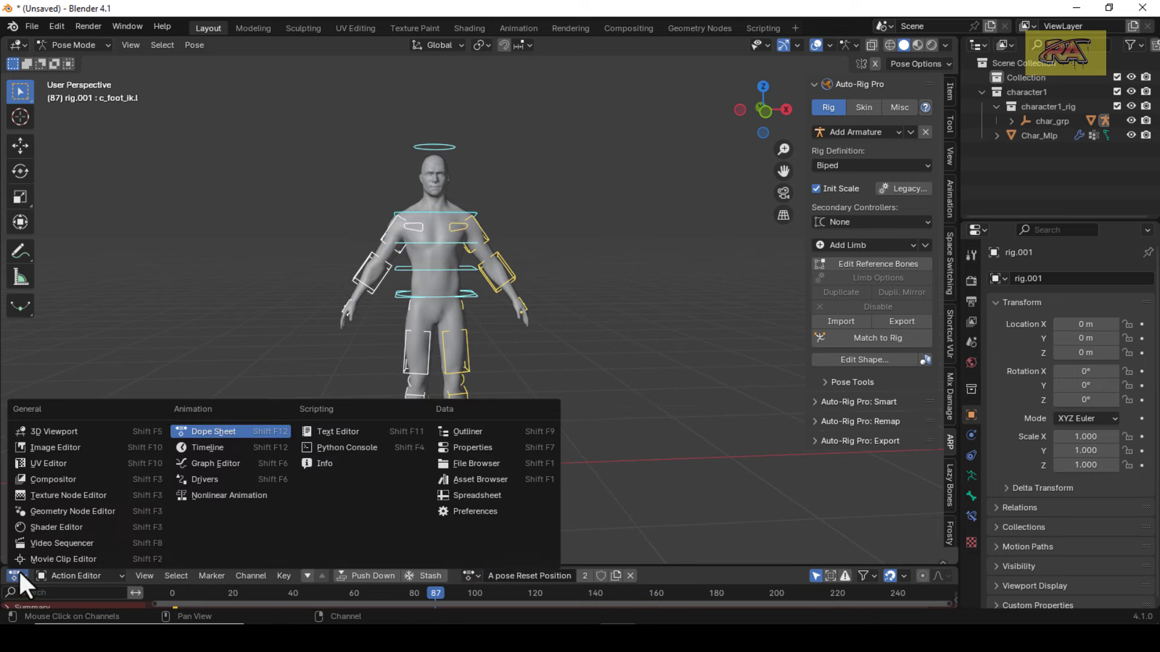
{"action": "left_click", "coordinate": [213, 450]}
Return to frame 1 and view the rig from the front.
{"action": "left_click", "coordinate": [451, 576]}
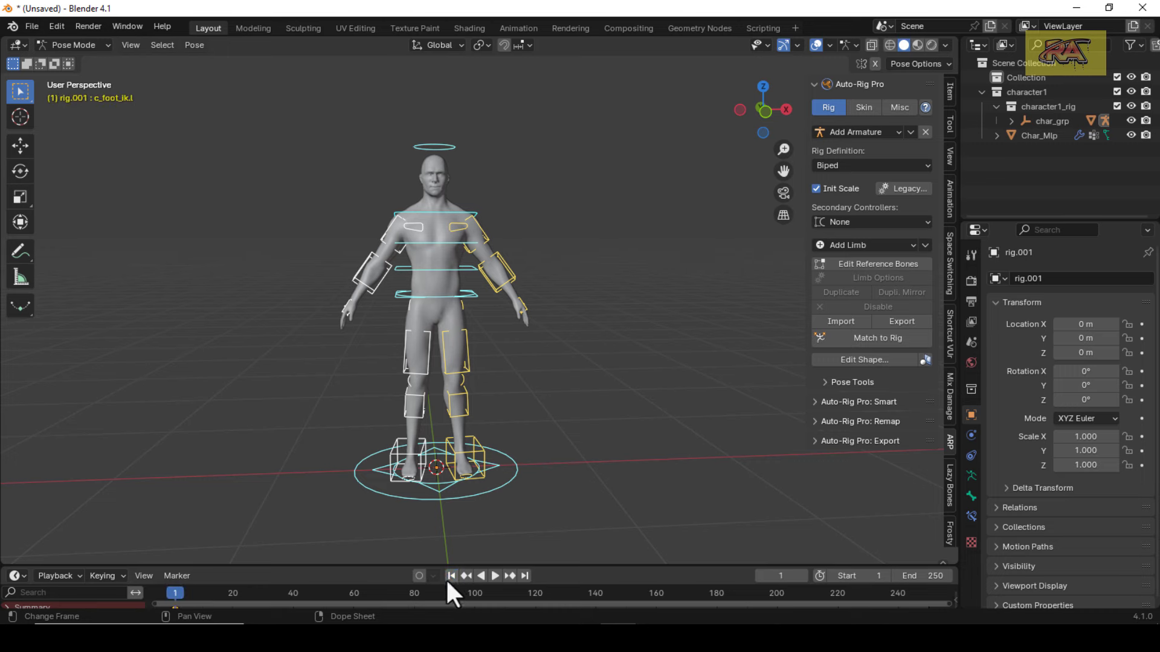
{"action": "key", "text": "KP_1"}
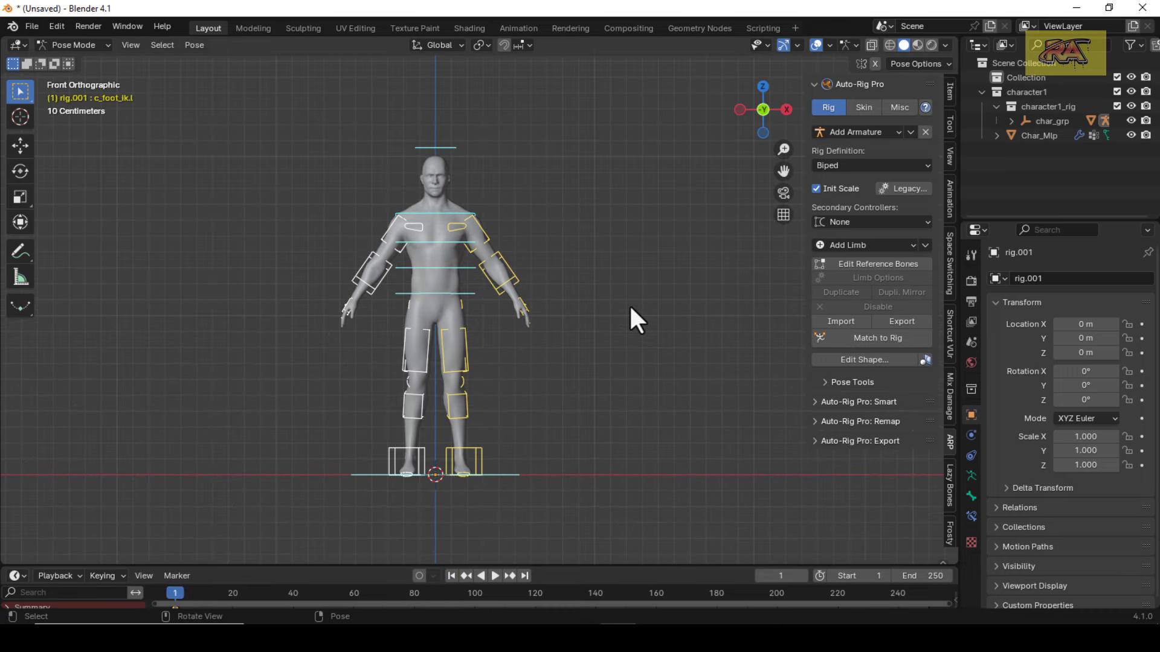
{"action": "left_click", "coordinate": [35, 26]}
{"action": "mouse_move", "coordinate": [56, 232]}
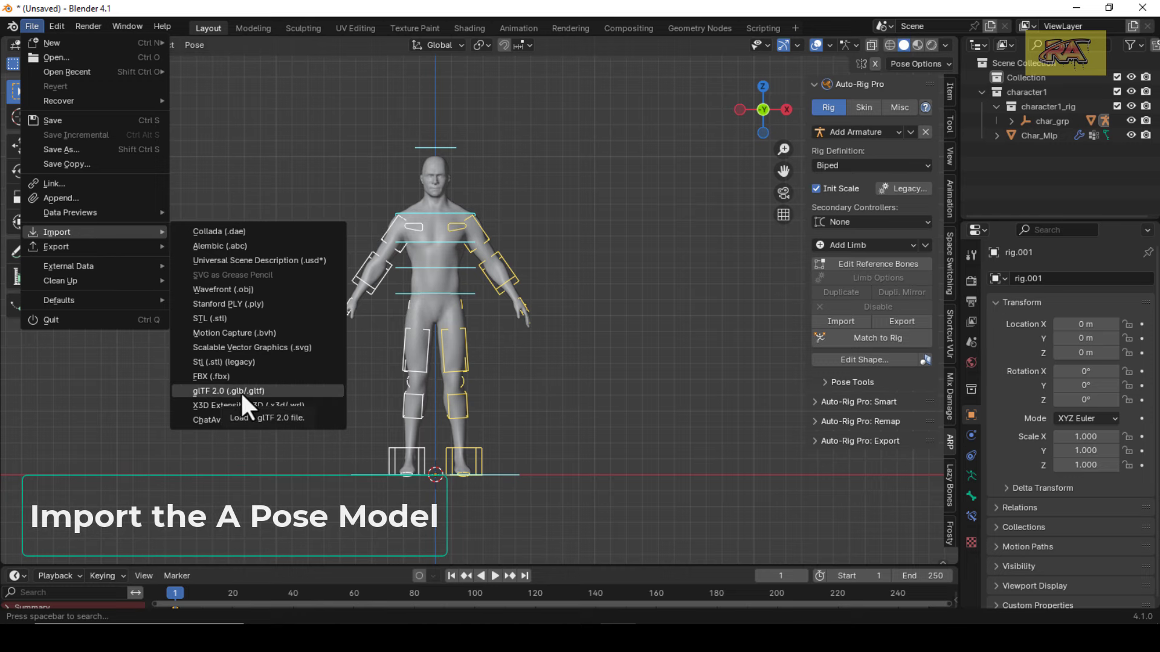
Import Downloads\Compressed\red_ranger\scene.gltf as a glTF 2.0 character.
{"action": "left_click", "coordinate": [242, 393]}
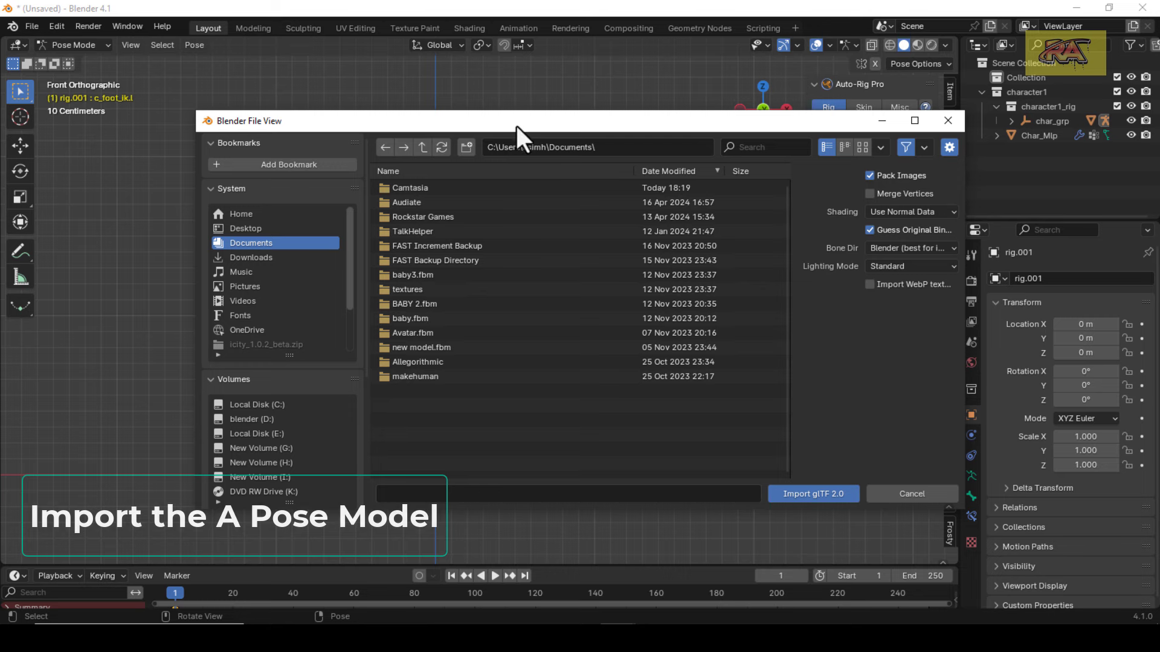
{"action": "left_click_drag", "start_coordinate": [516, 123], "coordinate": [465, 114]}
{"action": "left_click", "coordinate": [228, 247]}
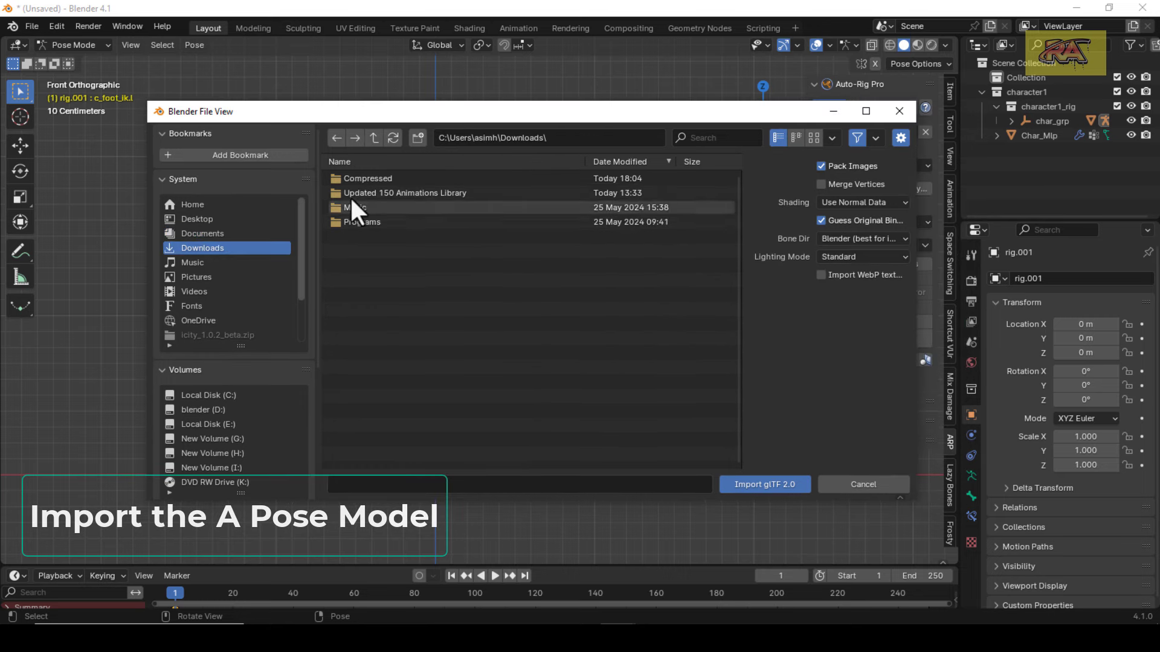
{"action": "double_click", "coordinate": [358, 178]}
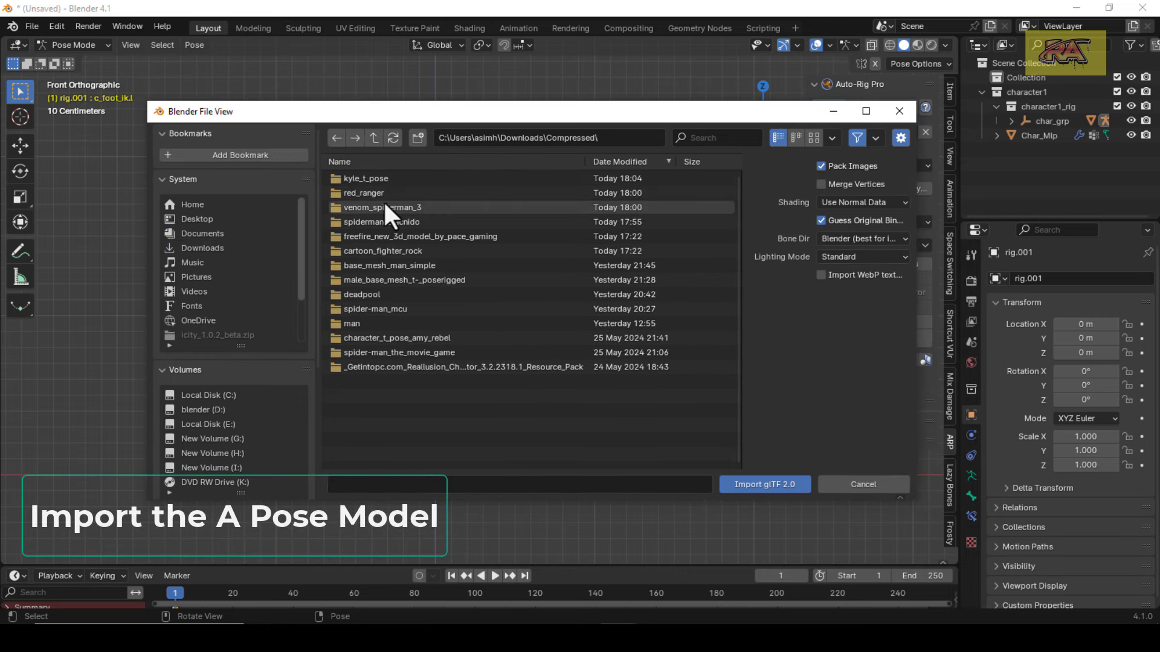
{"action": "double_click", "coordinate": [386, 191]}
{"action": "left_click", "coordinate": [384, 206]}
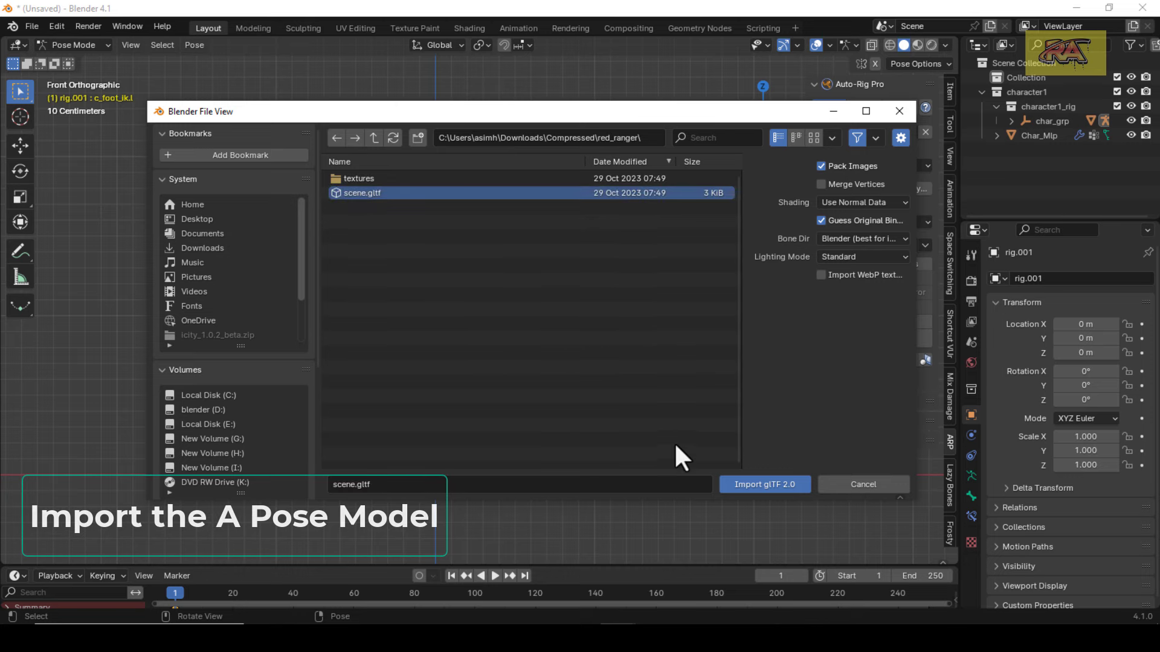
{"action": "left_click", "coordinate": [743, 478]}
Select Object_2 and set viewport shading to Texture color with a brighter studio light.
{"action": "key", "text": "KP_Decimal"}
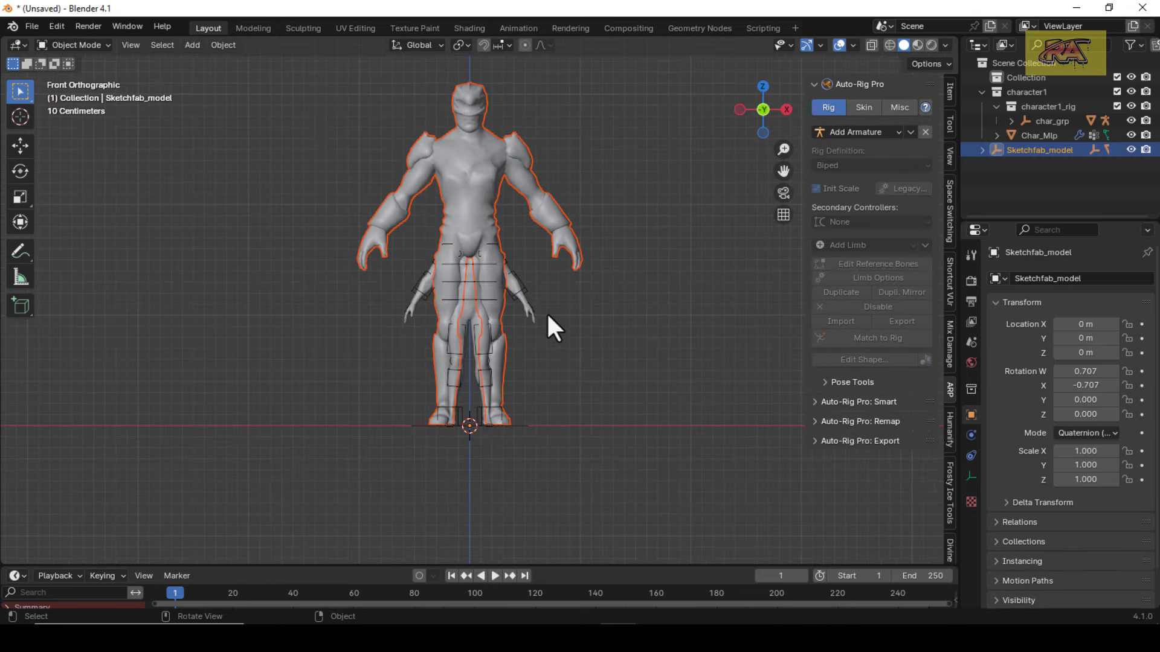
{"action": "left_click", "coordinate": [500, 167]}
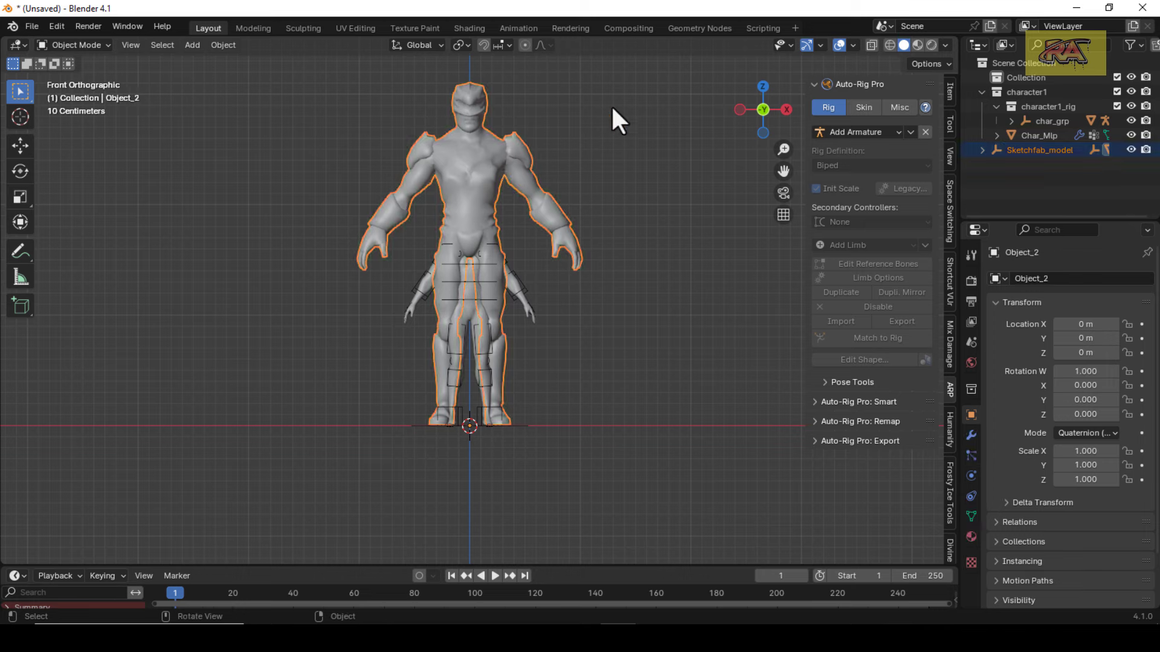
{"action": "left_click", "coordinate": [946, 46]}
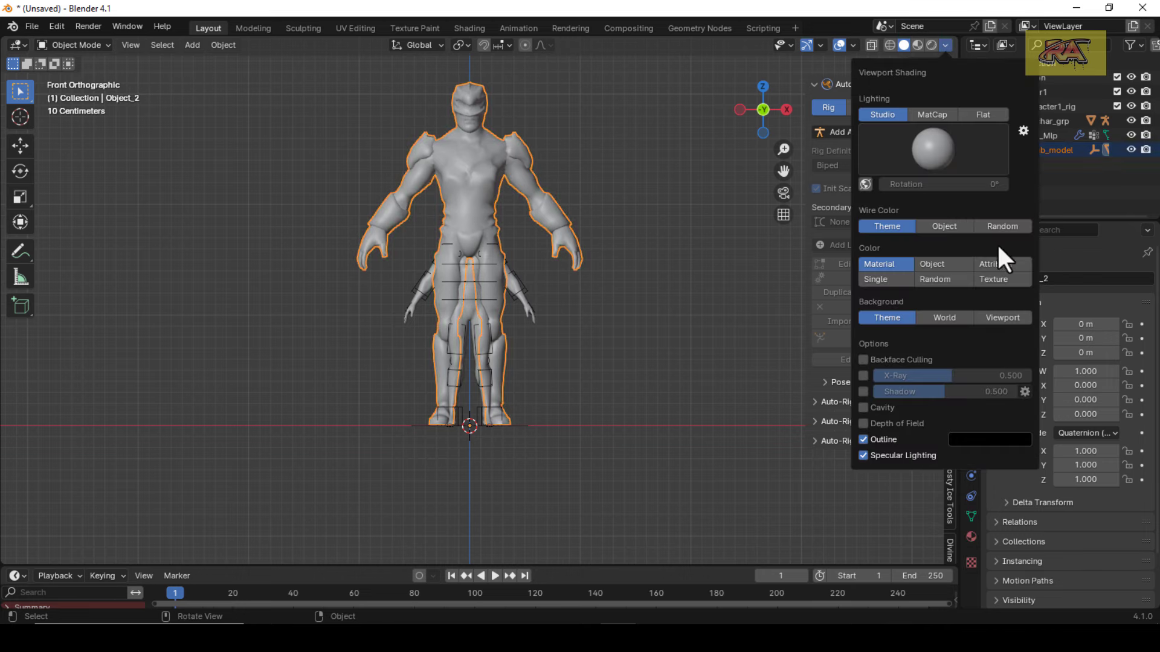
{"action": "left_click", "coordinate": [1003, 279]}
{"action": "left_click", "coordinate": [942, 158]}
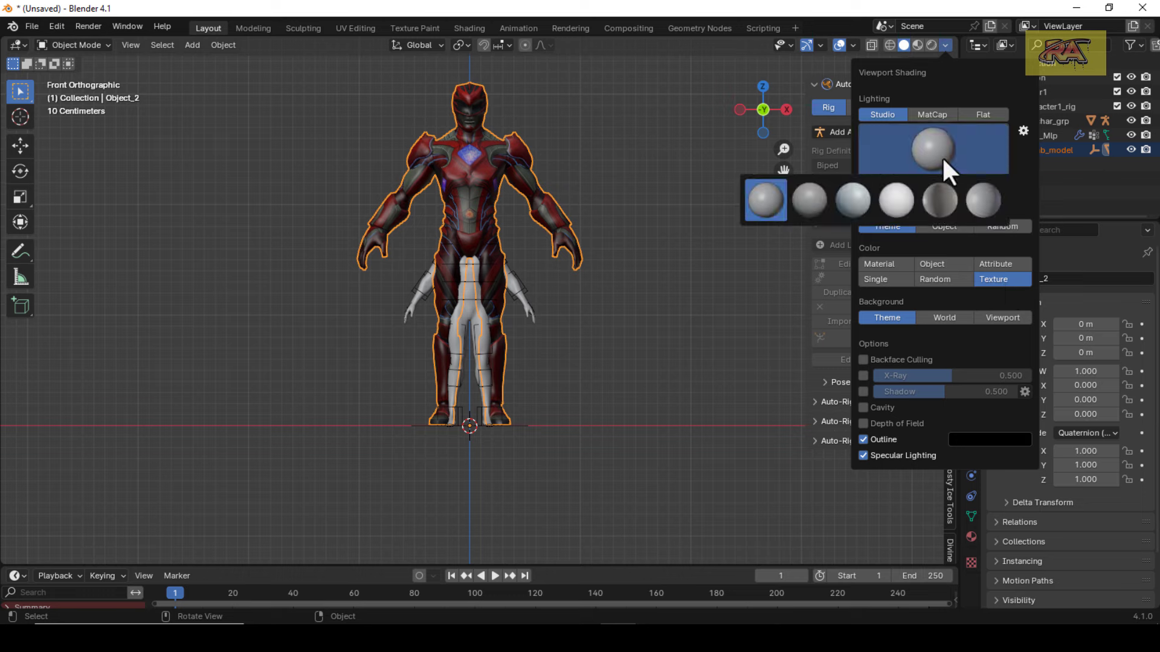
{"action": "left_click", "coordinate": [893, 203]}
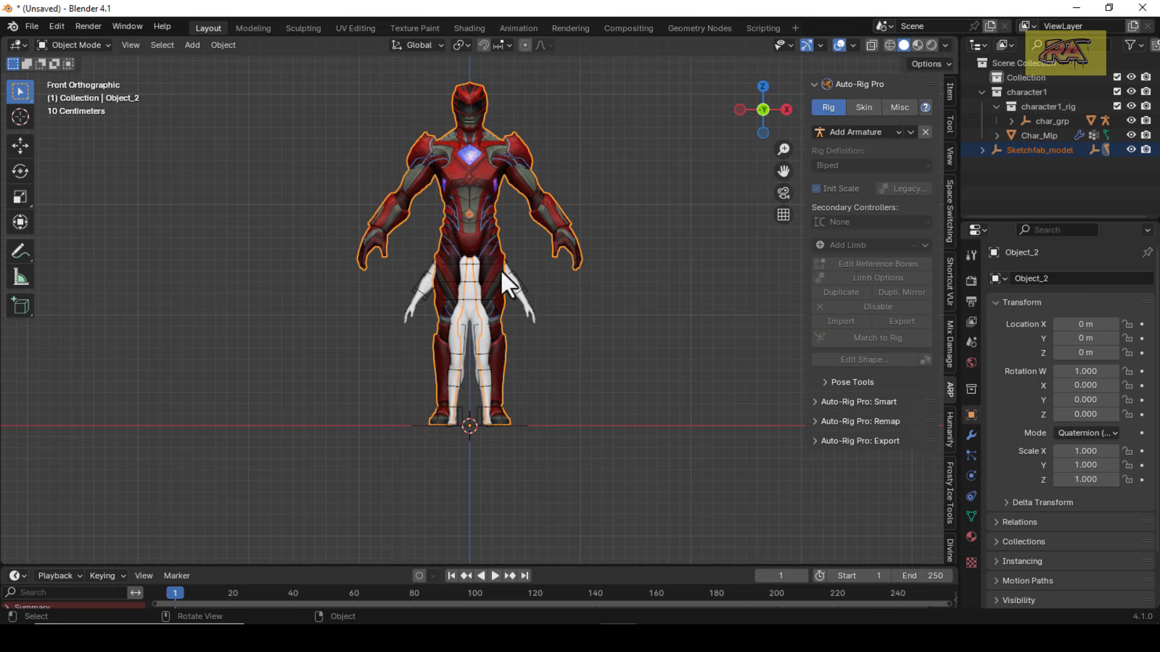
{"action": "key", "text": "s"}
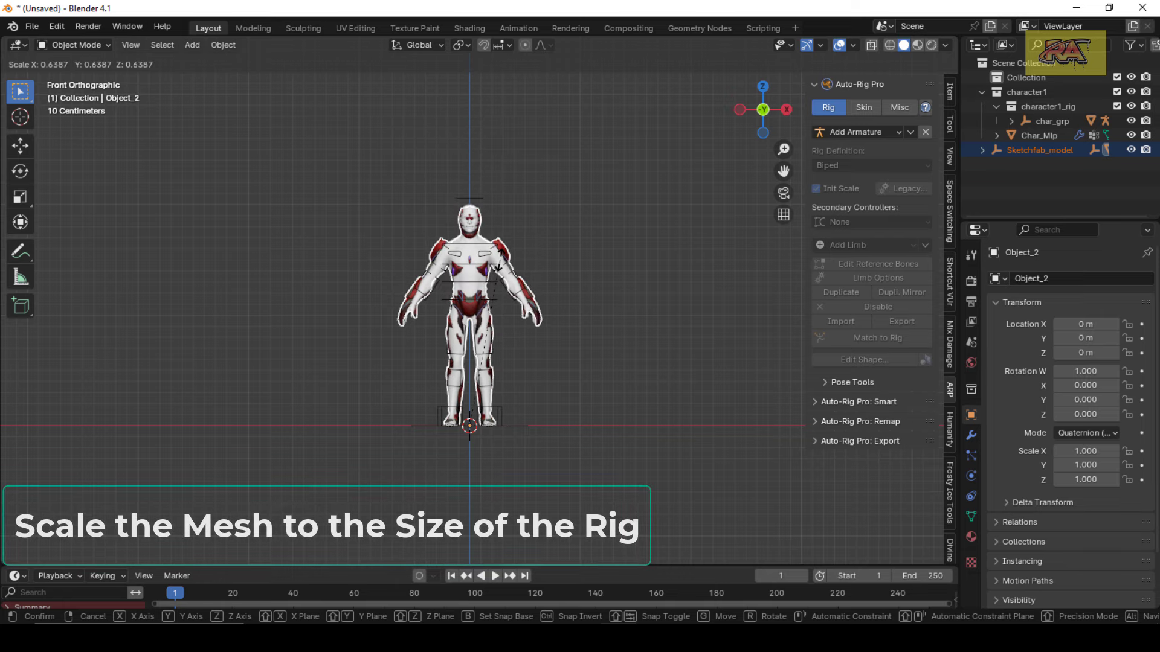
Scale the red ranger mesh to the rig's size and move it along Y onto the rig in top view.
{"action": "left_click", "coordinate": [499, 289]}
{"action": "scroll", "coordinate": [498, 290], "scroll_direction": "up", "scroll_amount": 3}
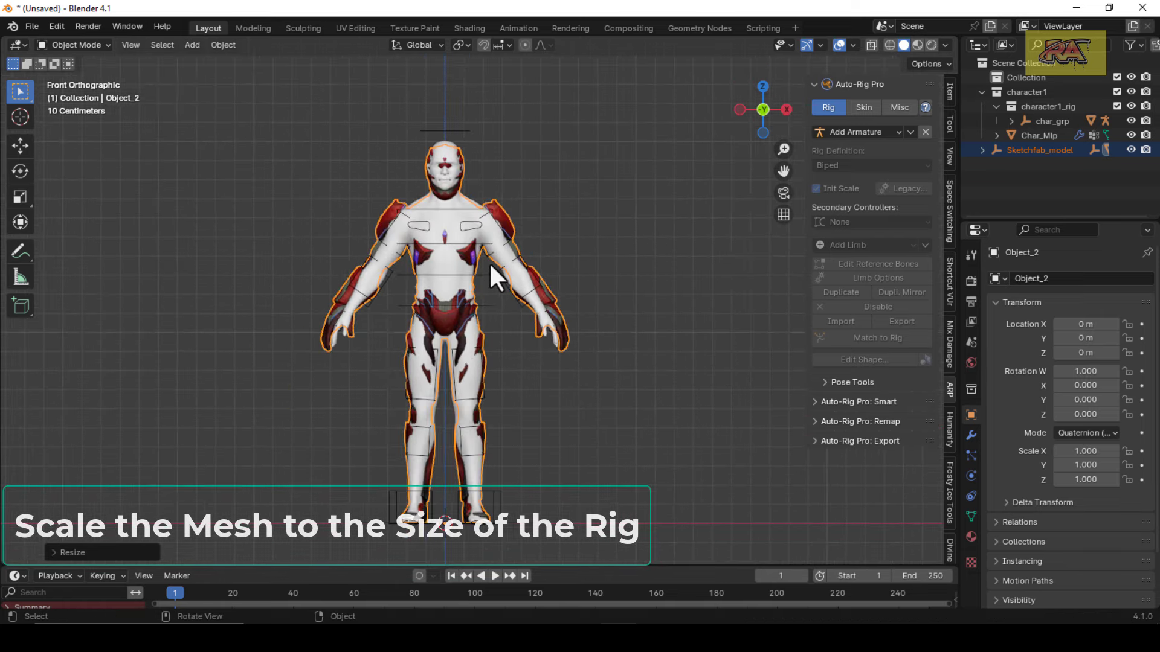
{"action": "key", "text": "s"}
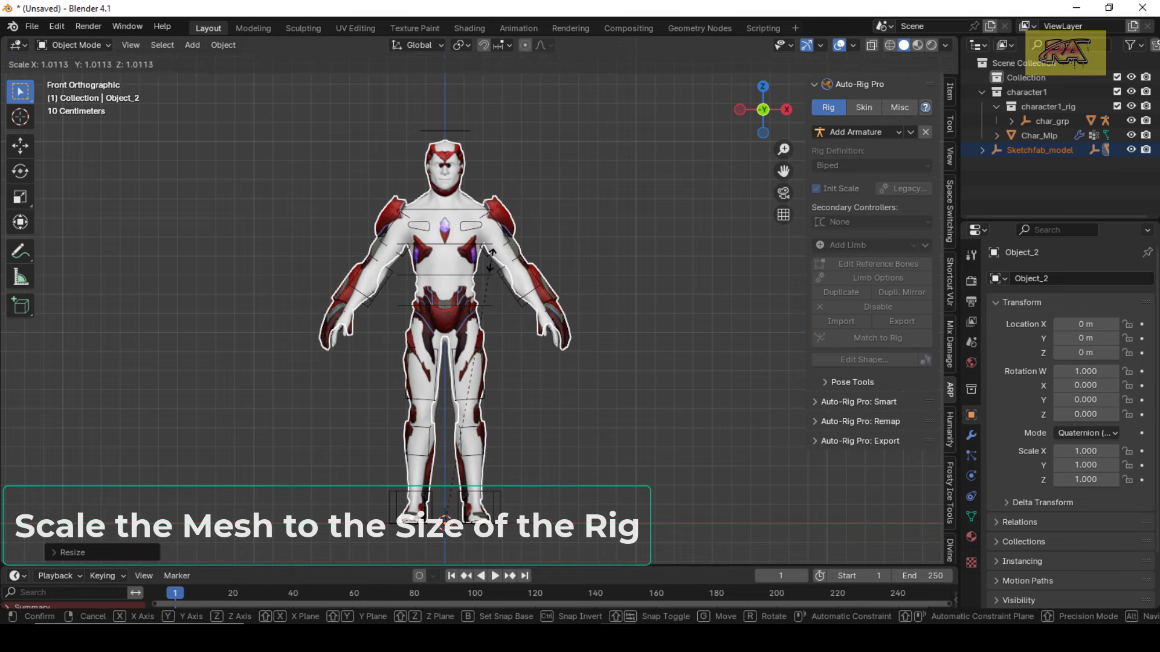
{"action": "key", "text": "KP_7"}
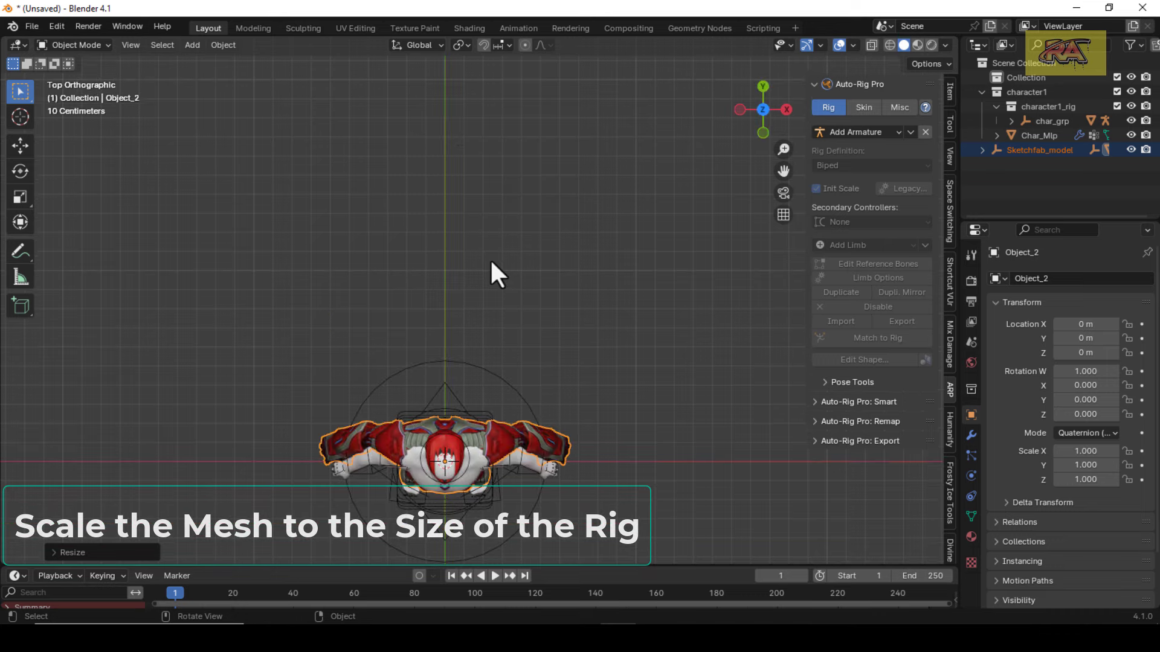
{"action": "key", "text": "g"}
{"action": "key", "text": "y"}
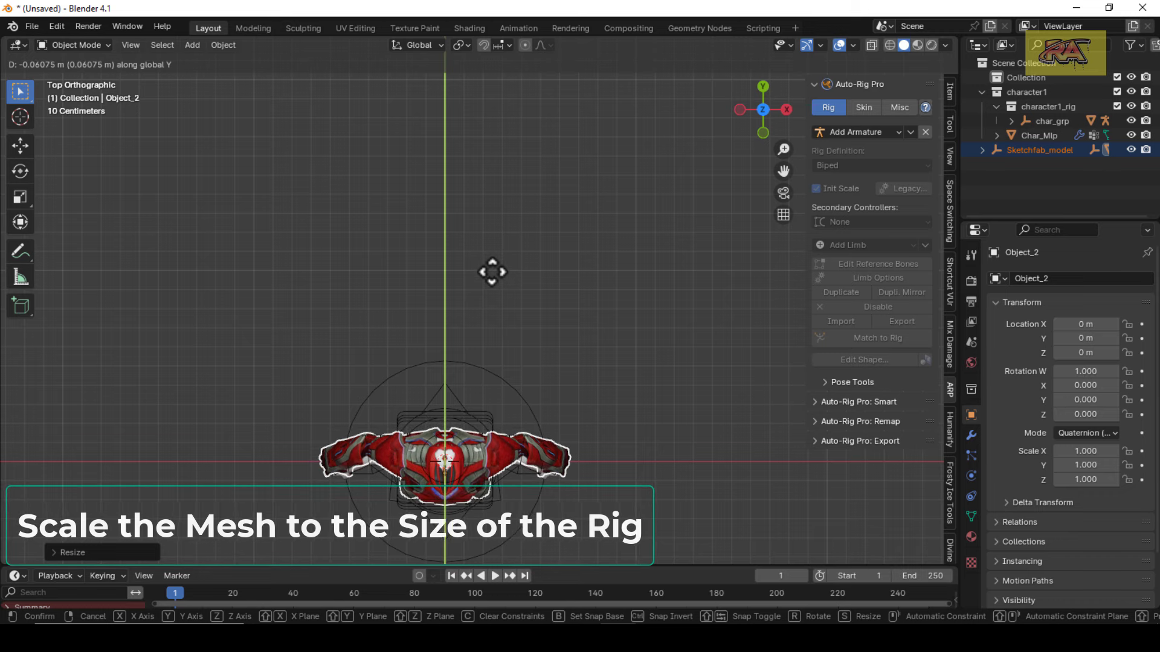
{"action": "left_click", "coordinate": [492, 272]}
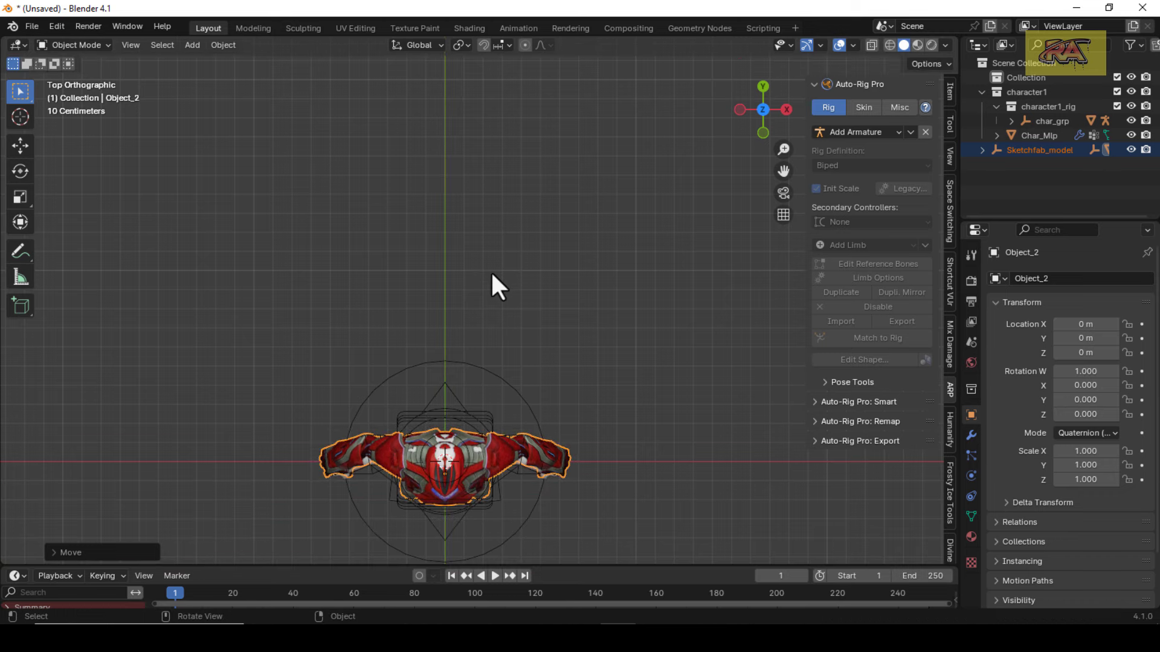